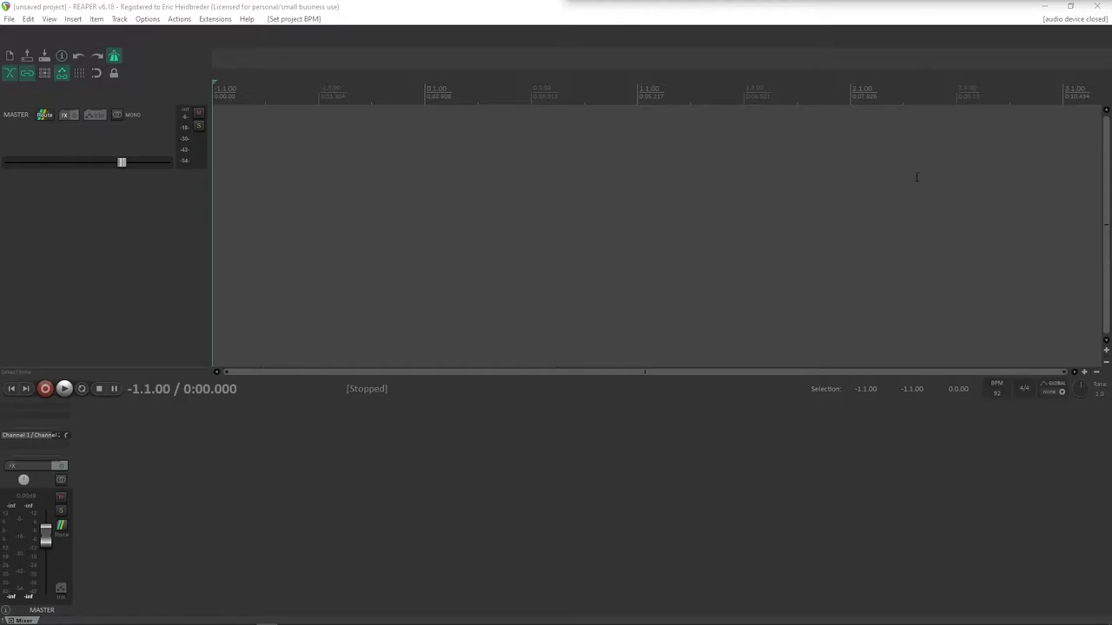
# Minimize the ReaperMEDIA File Explorer window
pyautogui.hotkey('alt', 'Tab')
pyautogui.hotkey('alt', 'Tab')
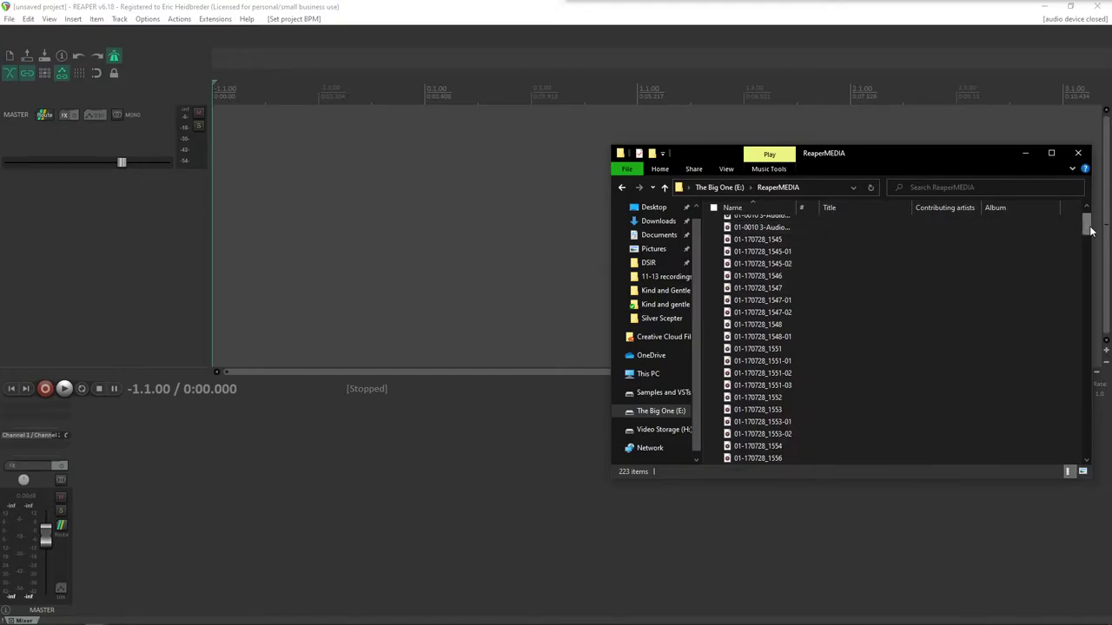
pyautogui.moveTo(1085, 227); pyautogui.dragTo(1093, 203)
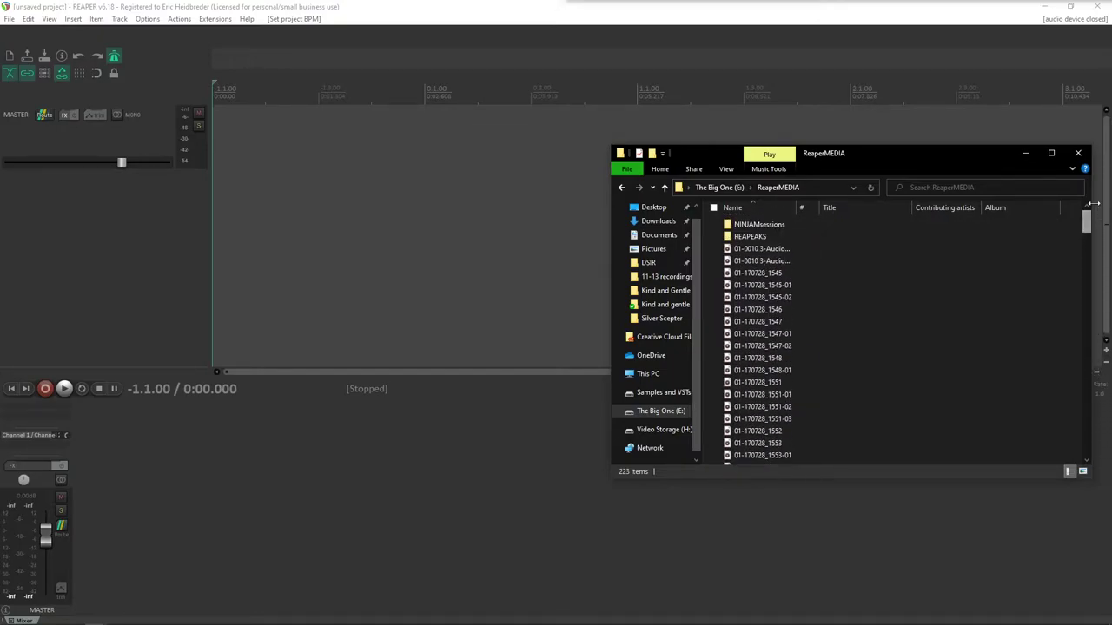
pyautogui.click(1026, 156)
# Look through the Robin Theme Audio Files, REAPER_BACKUPS and renders subfolders, then minimize Explorer
pyautogui.hotkey('alt', 'Tab')
pyautogui.hotkey('alt', 'Tab')
pyautogui.hotkey('alt', 'Tab')
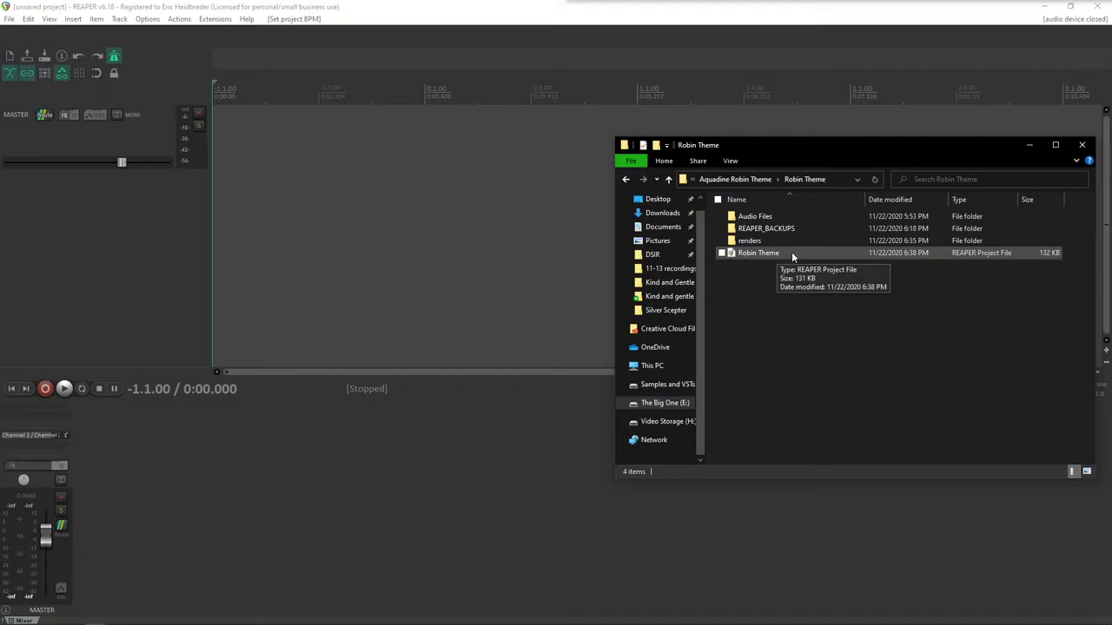
pyautogui.click(757, 217)
pyautogui.doubleClick(764, 218)
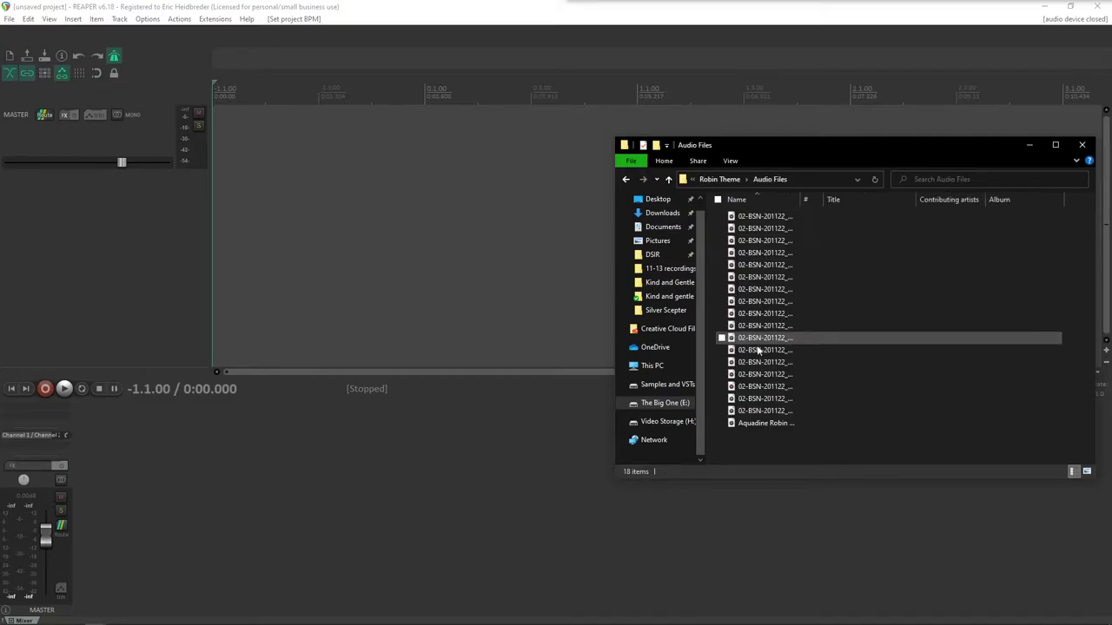
pyautogui.click(627, 179)
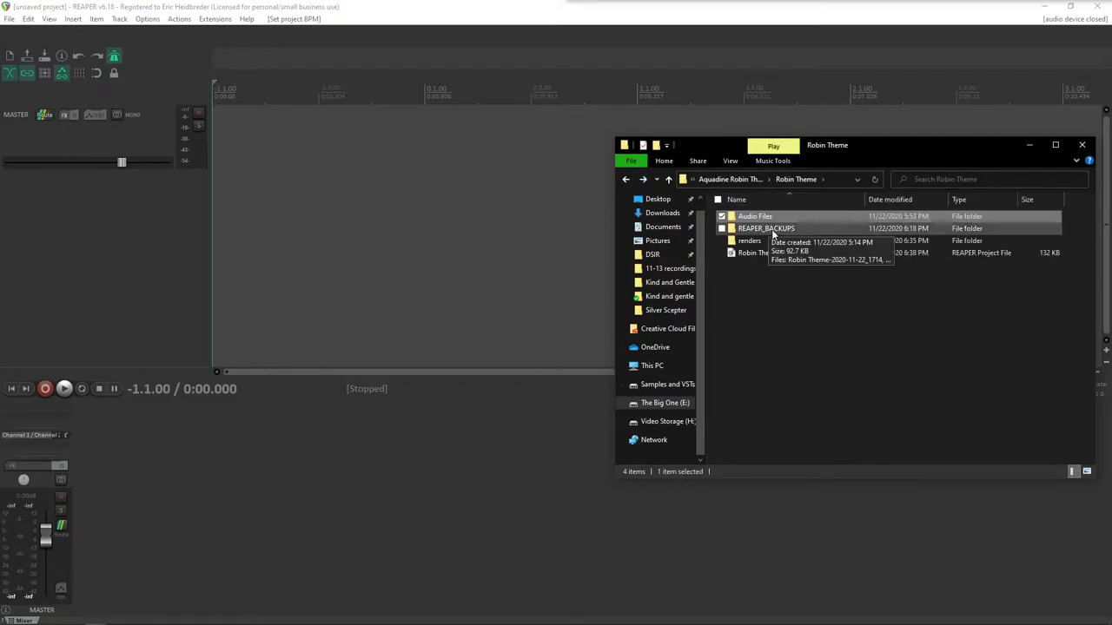
pyautogui.doubleClick(766, 229)
pyautogui.click(626, 179)
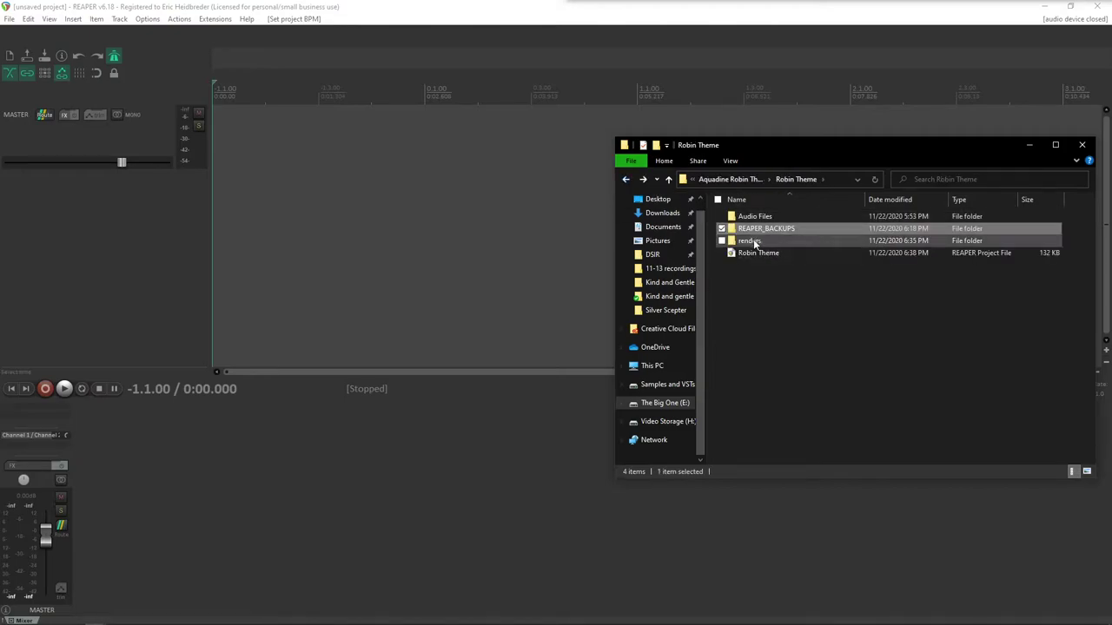
pyautogui.doubleClick(754, 239)
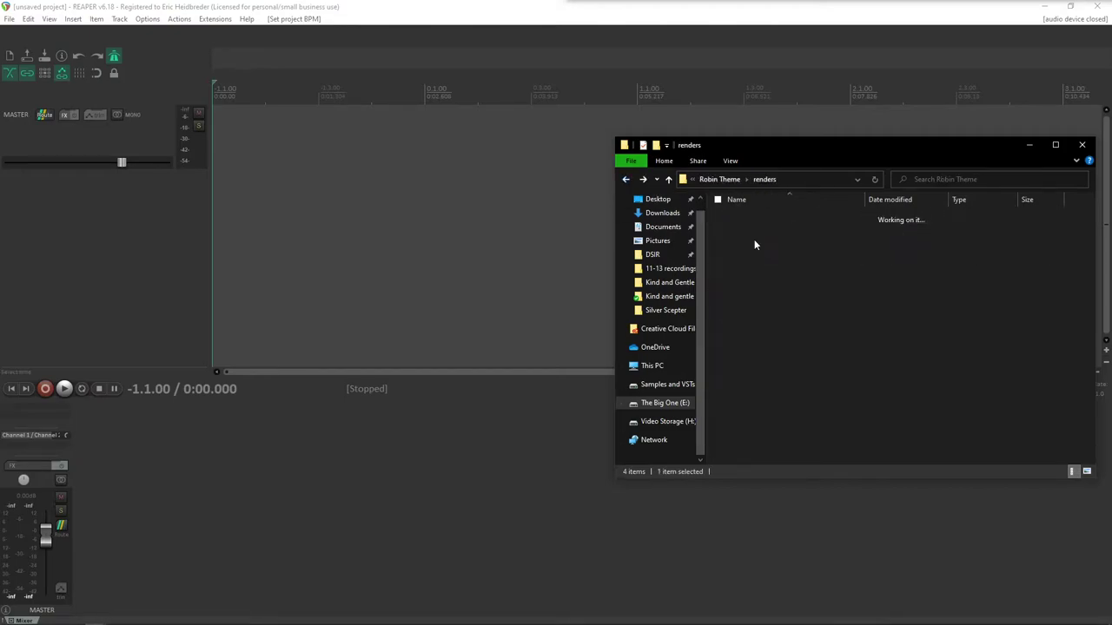
pyautogui.click(627, 179)
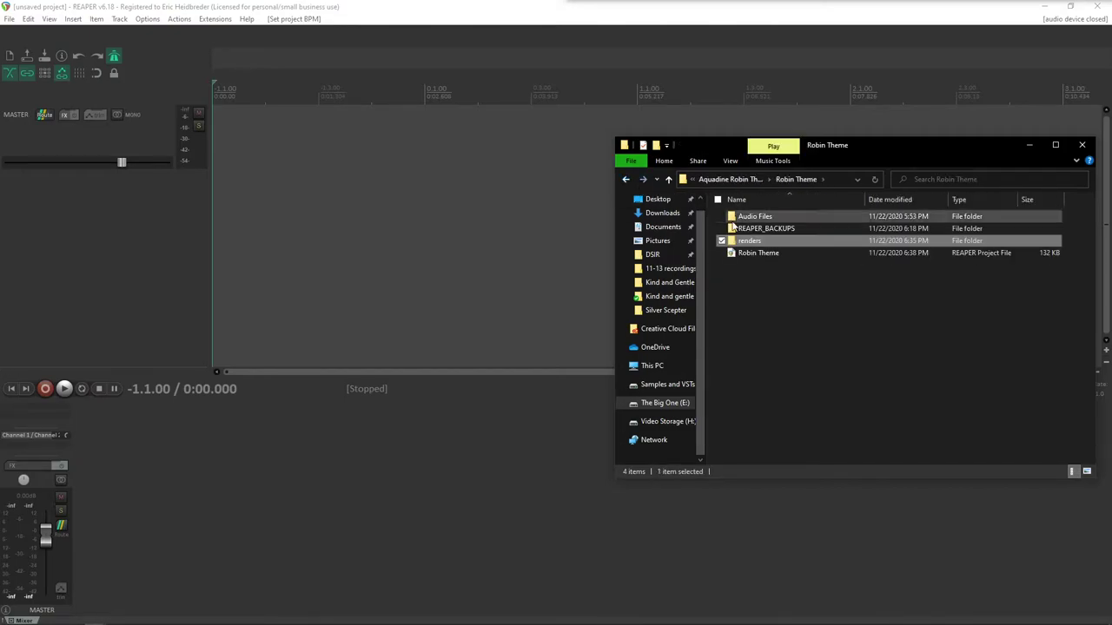
pyautogui.click(1029, 145)
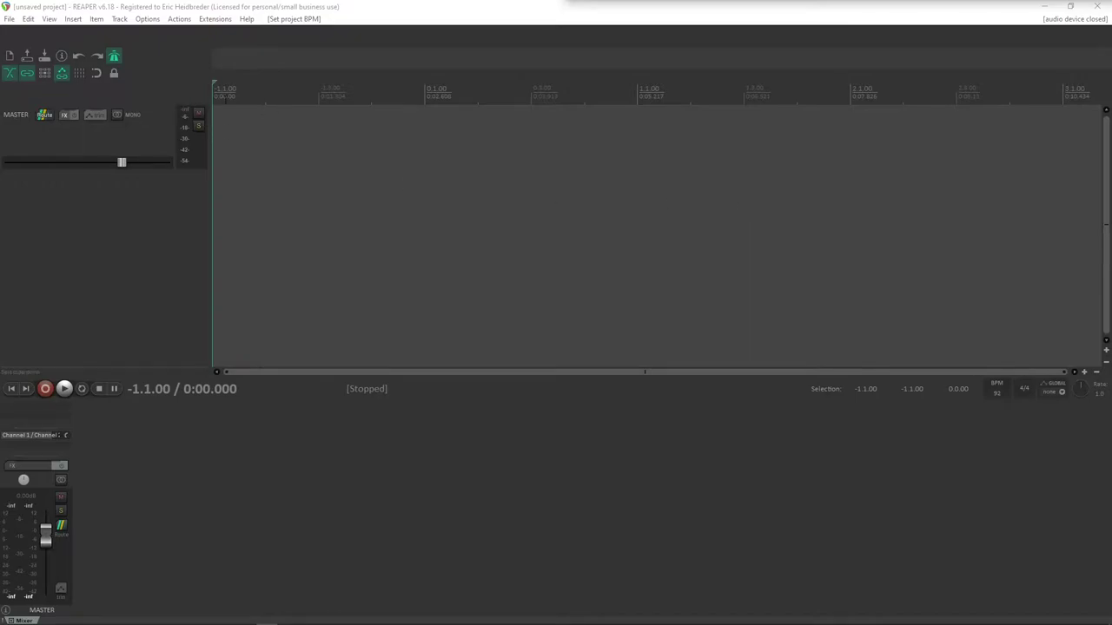
# Open Project Settings with item timebase Time and tempo envelope timebase Beats
pyautogui.click(9, 19)
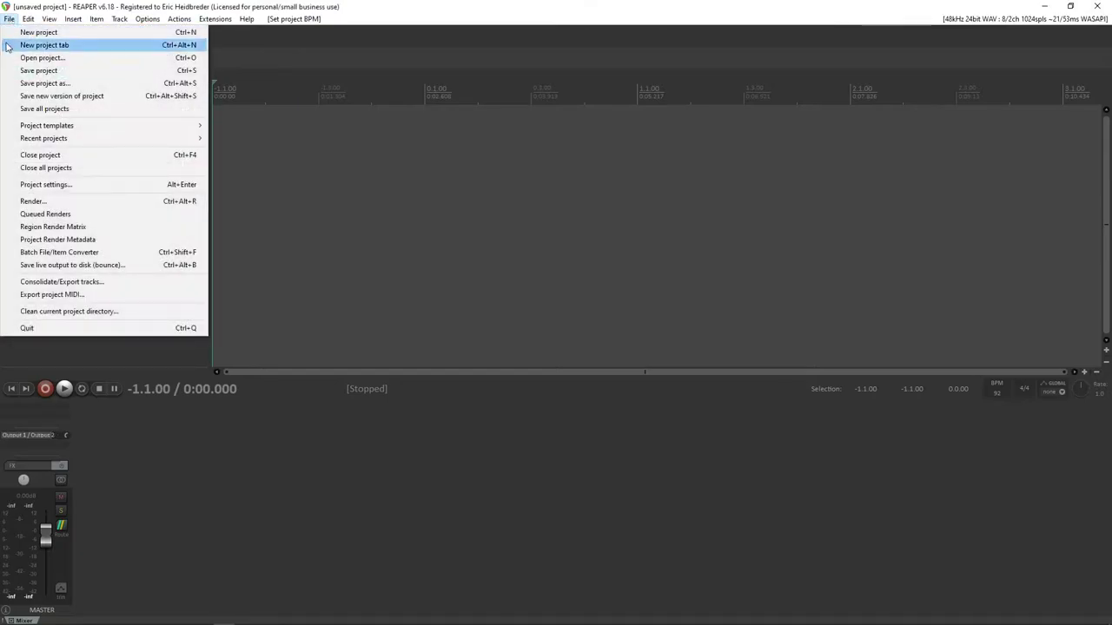
pyautogui.click(79, 187)
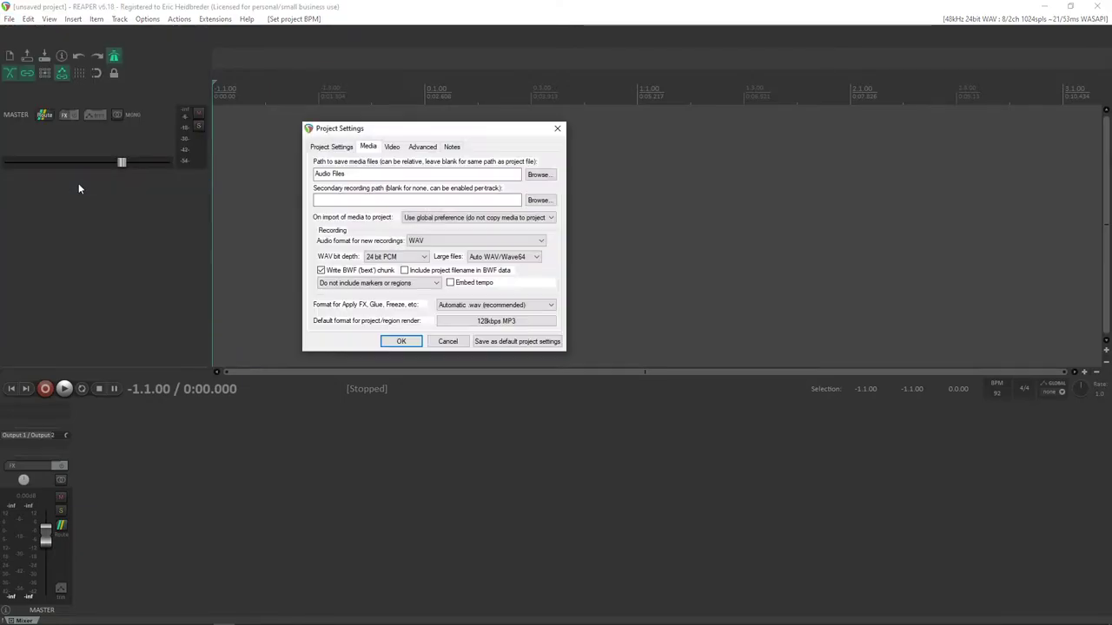
pyautogui.click(332, 147)
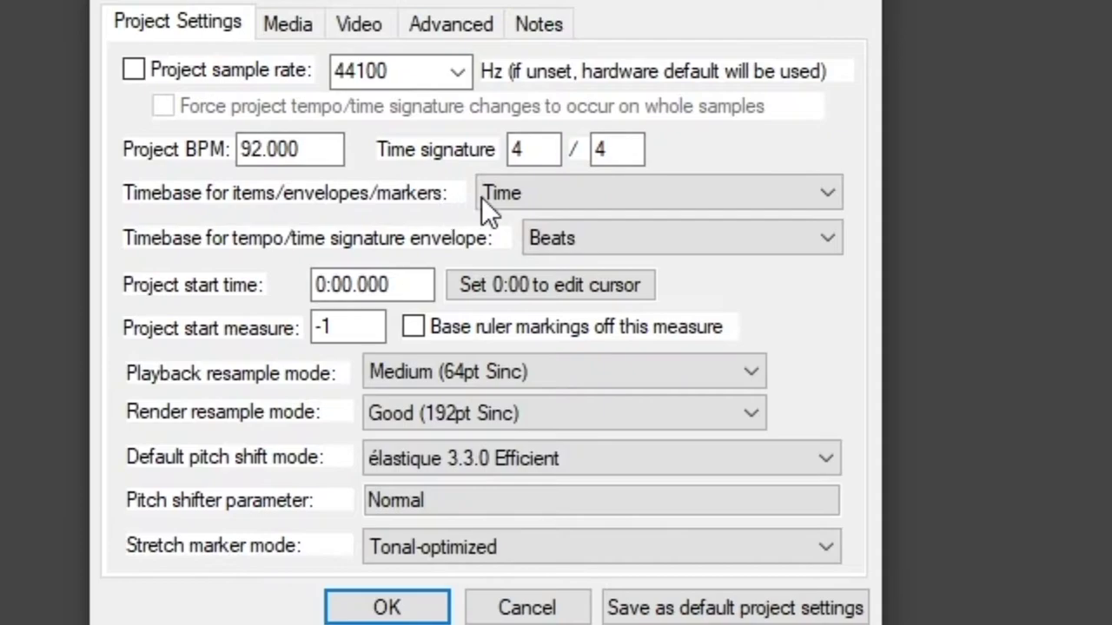
pyautogui.click(513, 198)
pyautogui.click(530, 216)
pyautogui.click(563, 244)
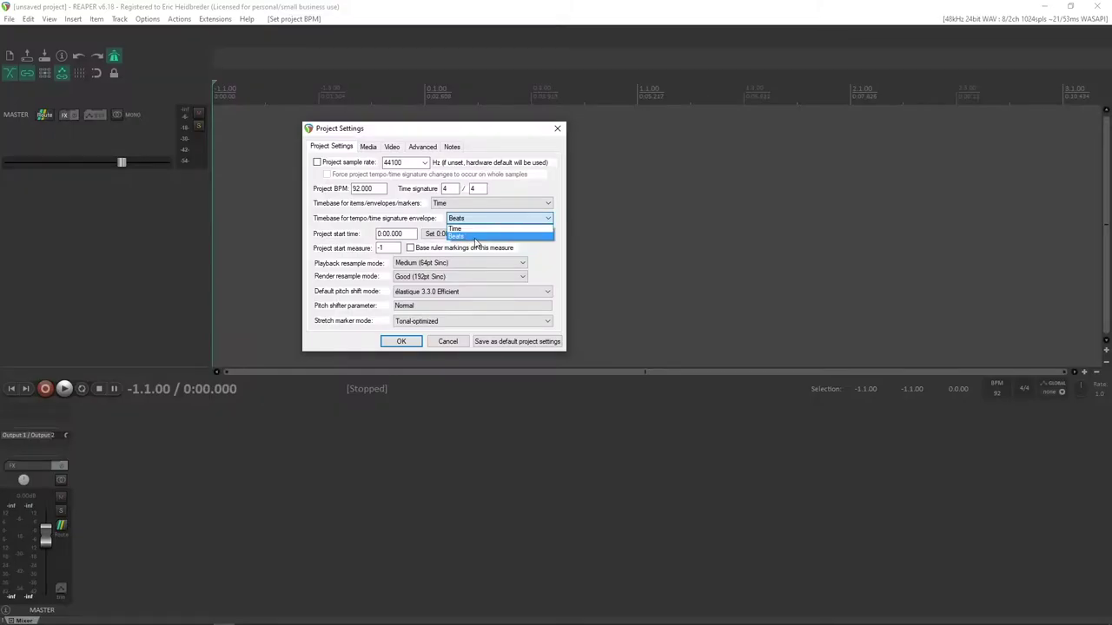
pyautogui.click(777, 294)
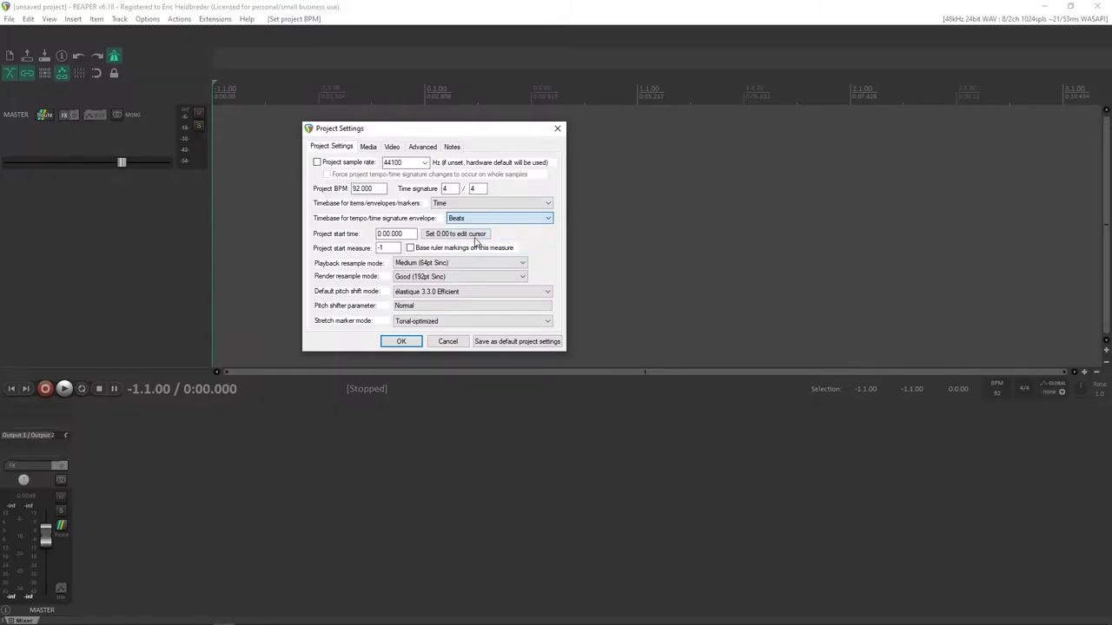
# Recheck tempo envelope timebase (Beats) and item timebase (Time), then view the Audio Files media path
pyautogui.click(528, 219)
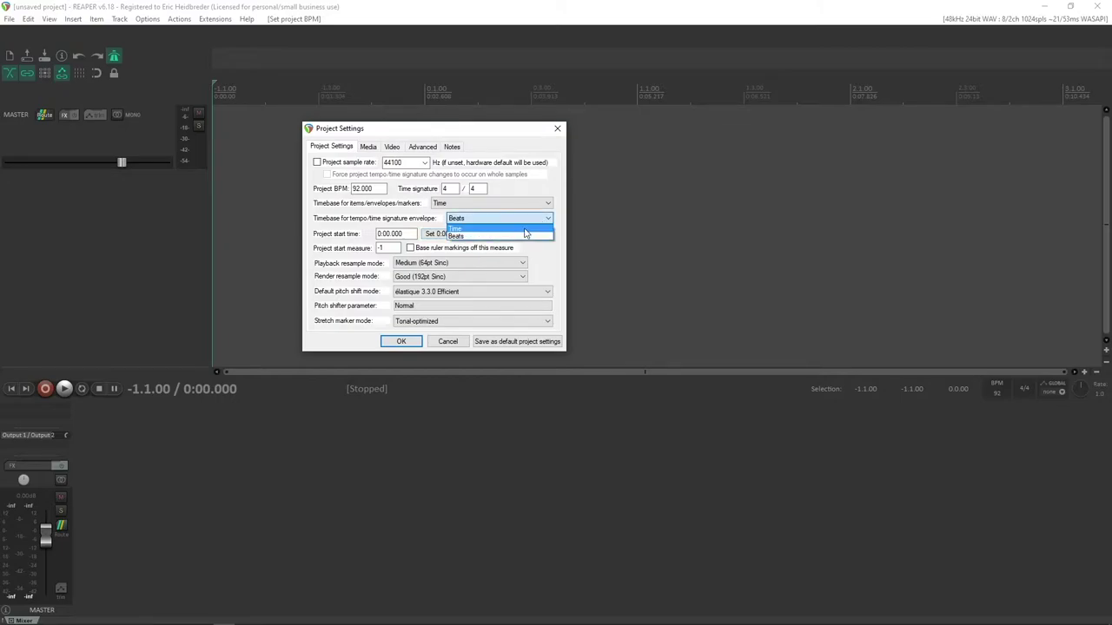
pyautogui.click(526, 229)
pyautogui.click(527, 219)
pyautogui.click(527, 239)
pyautogui.click(504, 206)
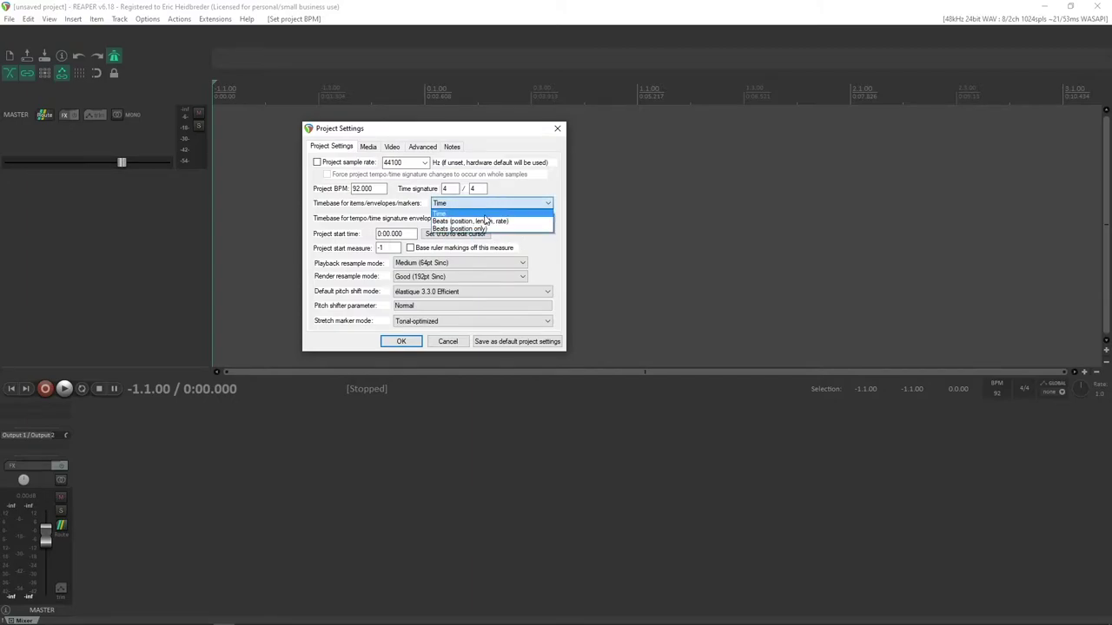
pyautogui.click(486, 209)
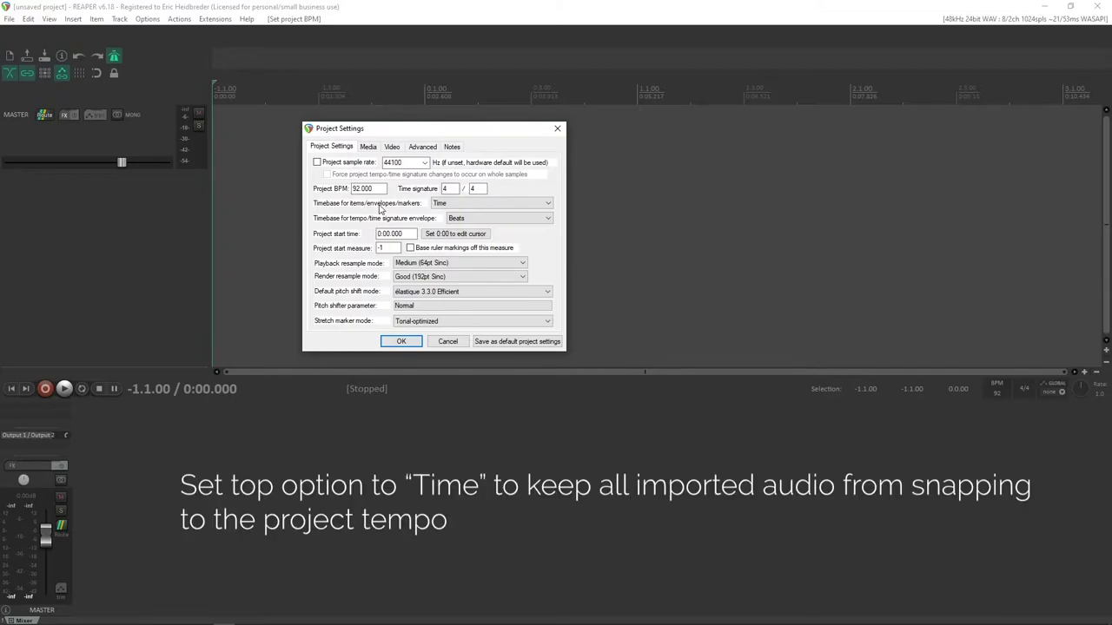
pyautogui.click(439, 204)
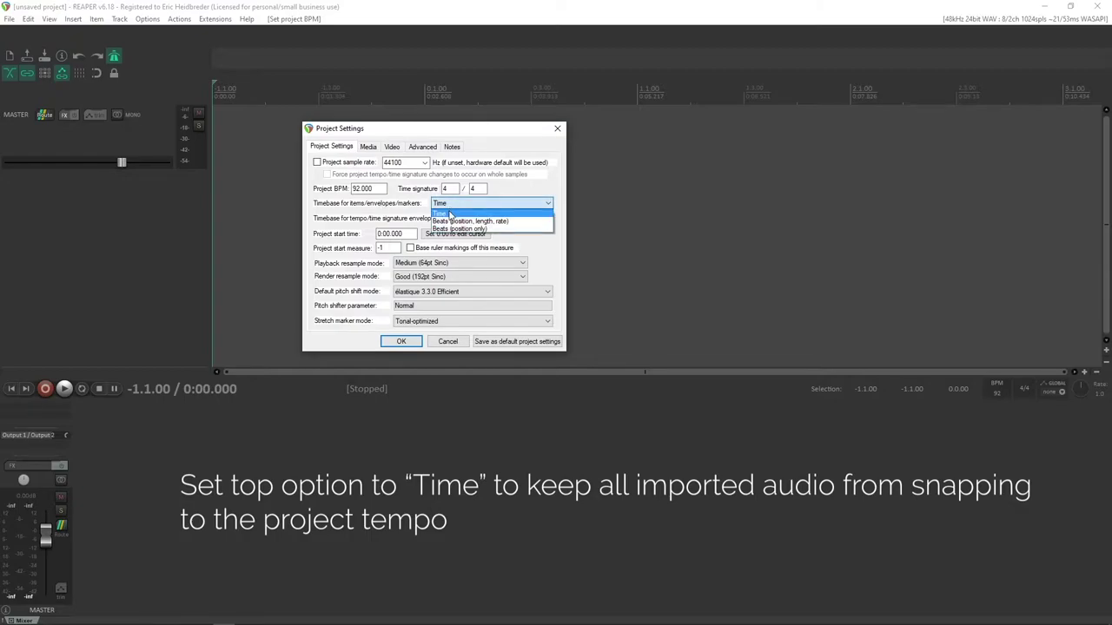
pyautogui.click(434, 211)
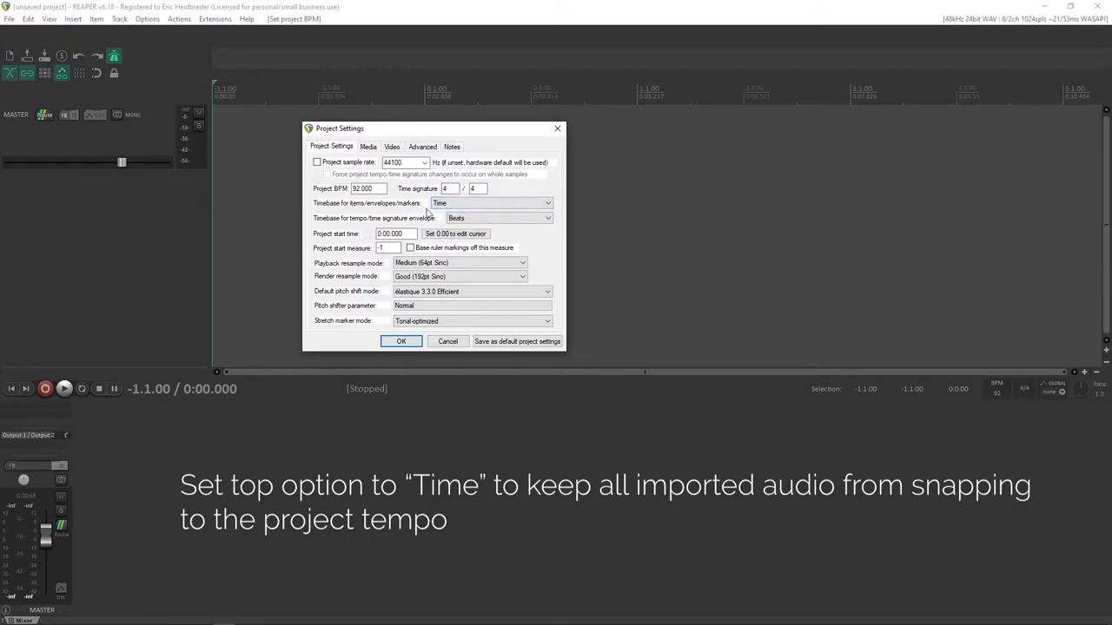
pyautogui.click(371, 149)
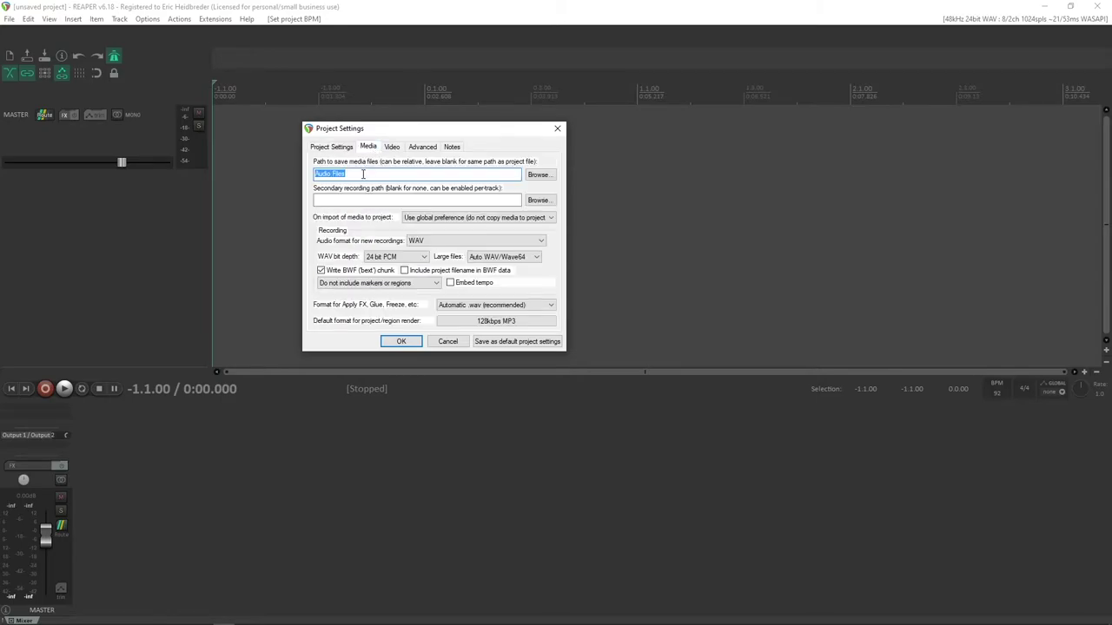
pyautogui.click(362, 175)
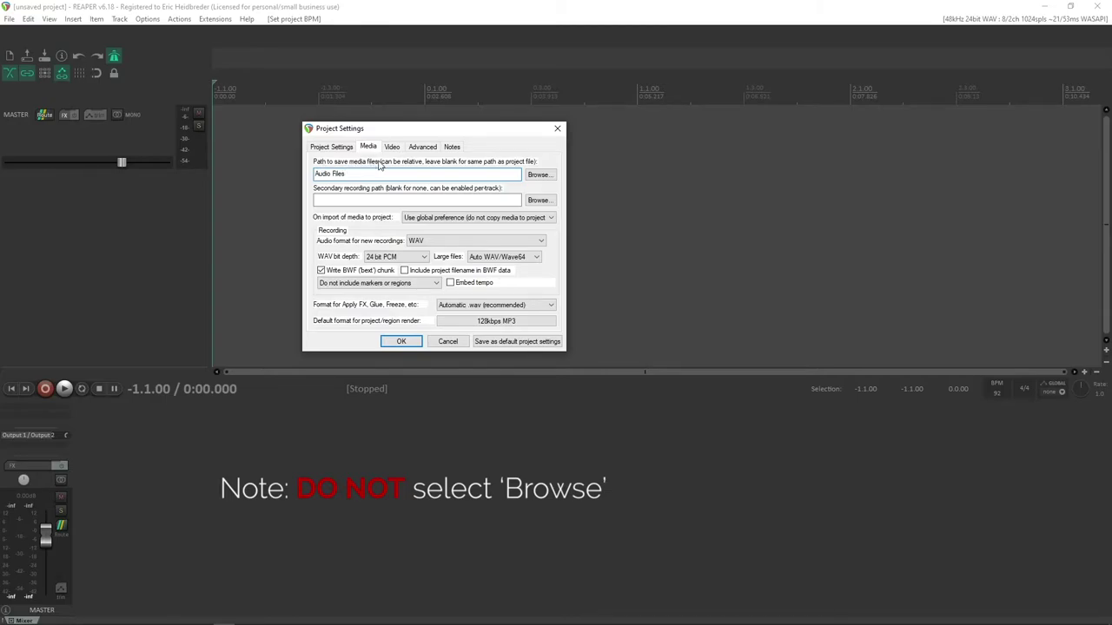
# Check the Robin Theme Audio Files folder, minimize the ReaperMEDIA window, and return to Project Settings
pyautogui.hotkey('alt', 'Tab')
pyautogui.hotkey('alt', 'Tab')
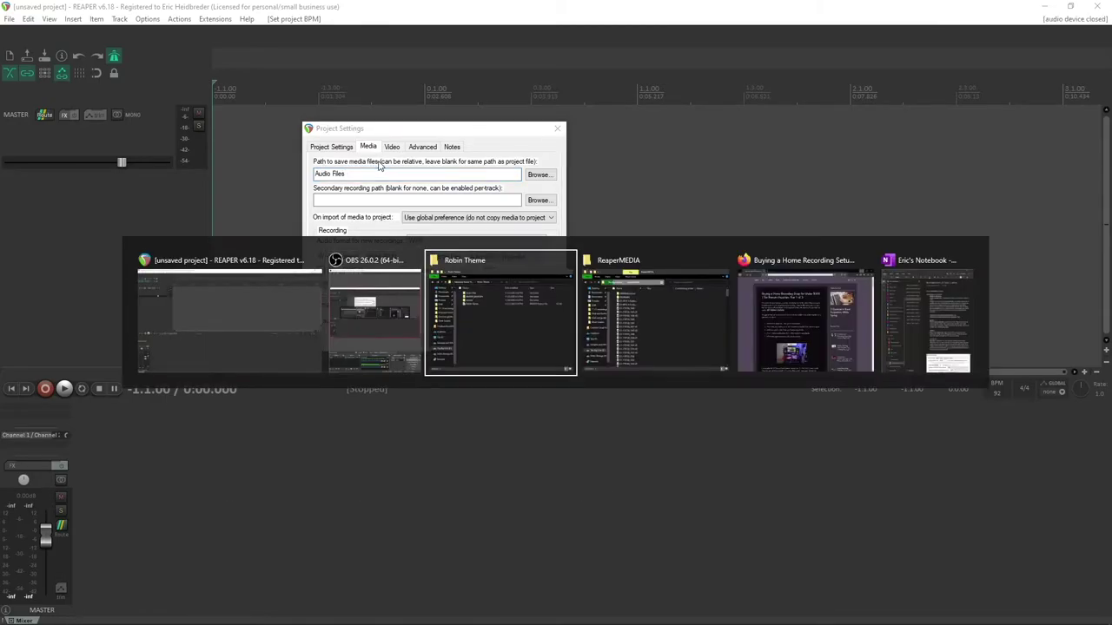
pyautogui.click(756, 219)
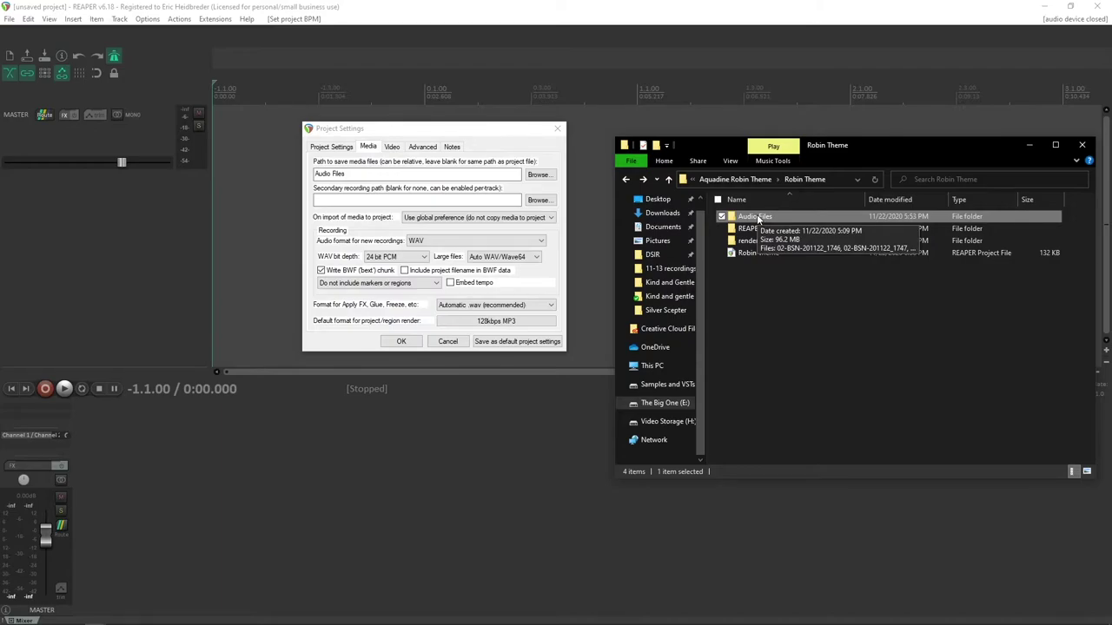
pyautogui.doubleClick(758, 218)
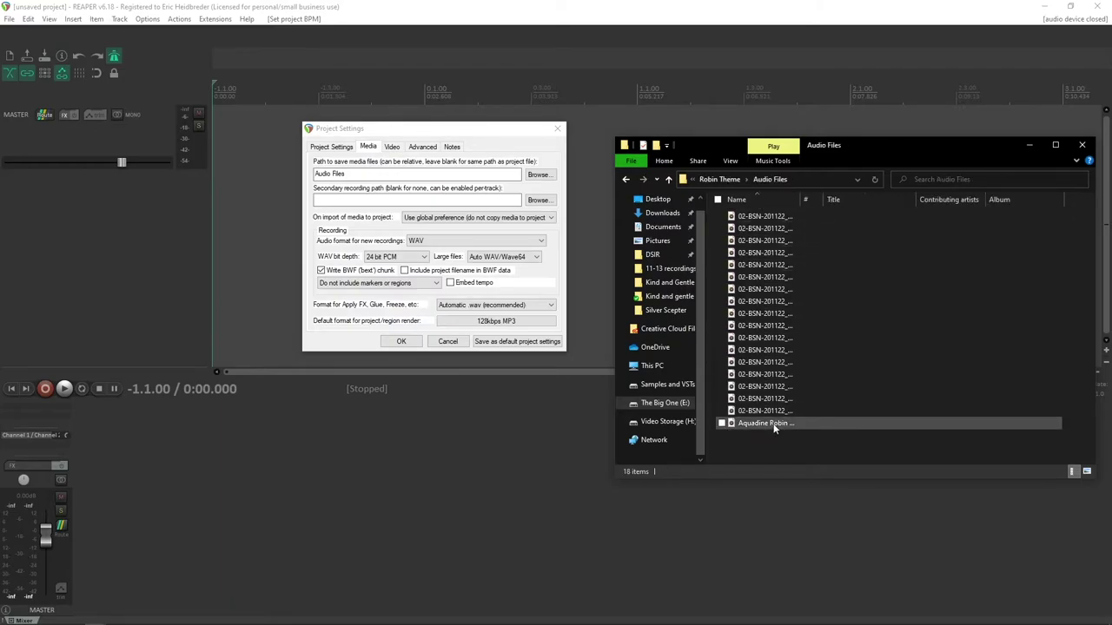
pyautogui.click(624, 180)
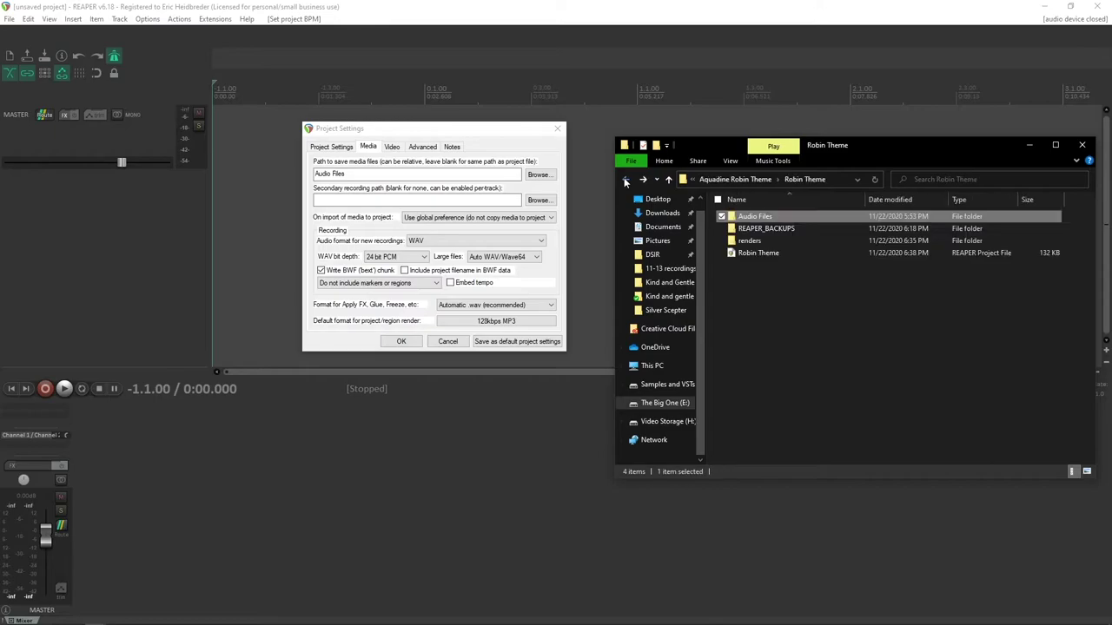
pyautogui.hotkey('alt', 'Tab')
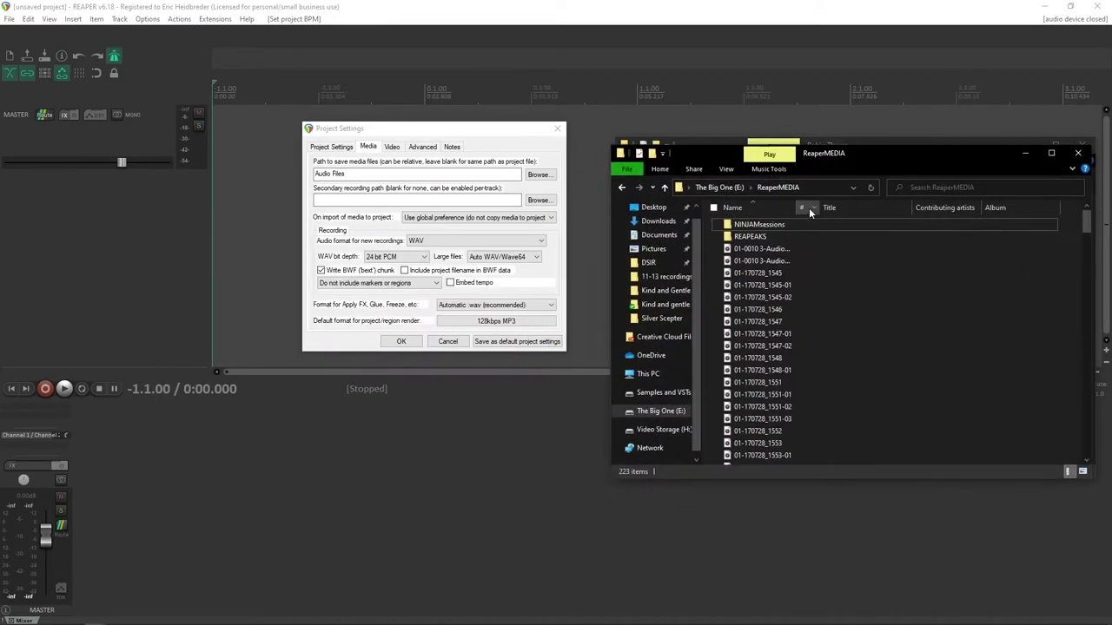
pyautogui.moveTo(1085, 224)
pyautogui.mouseDown()
pyautogui.moveTo(1084, 322)
pyautogui.moveTo(1084, 213)
pyautogui.mouseUp()
pyautogui.click(1024, 153)
pyautogui.click(419, 196)
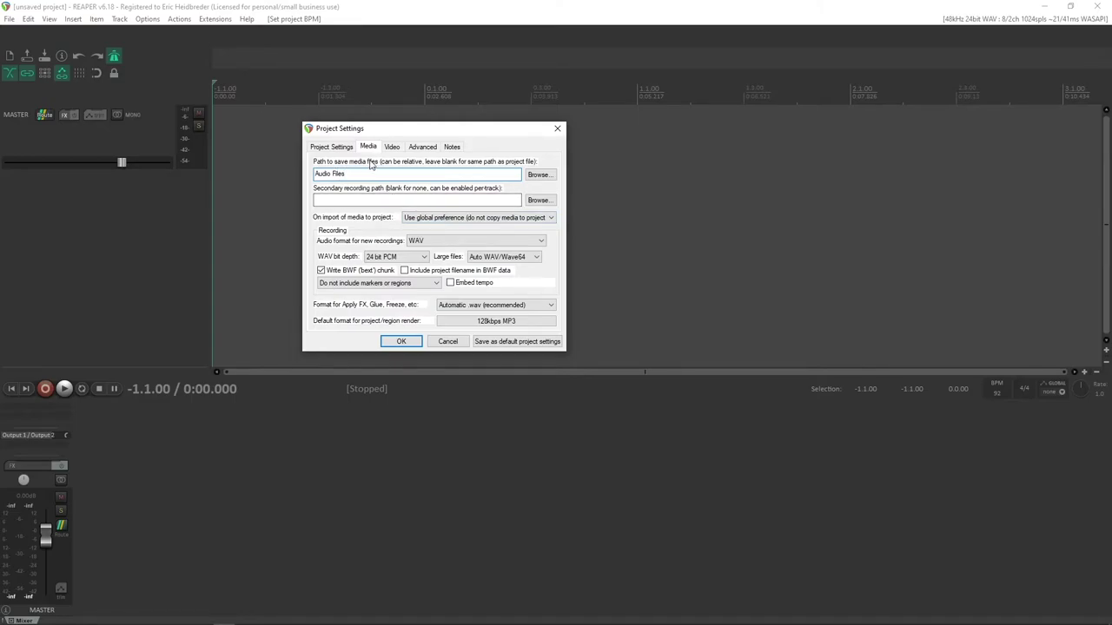
# Set the Advanced pan law to -2.5 dB and save it as the default project settings
pyautogui.click(418, 147)
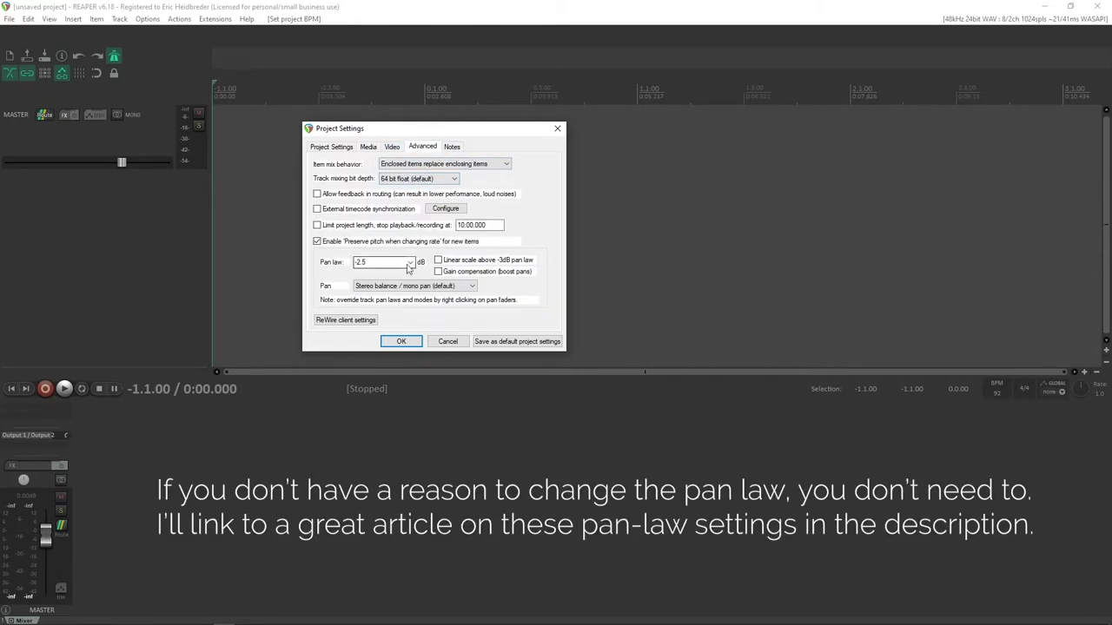
pyautogui.click(410, 262)
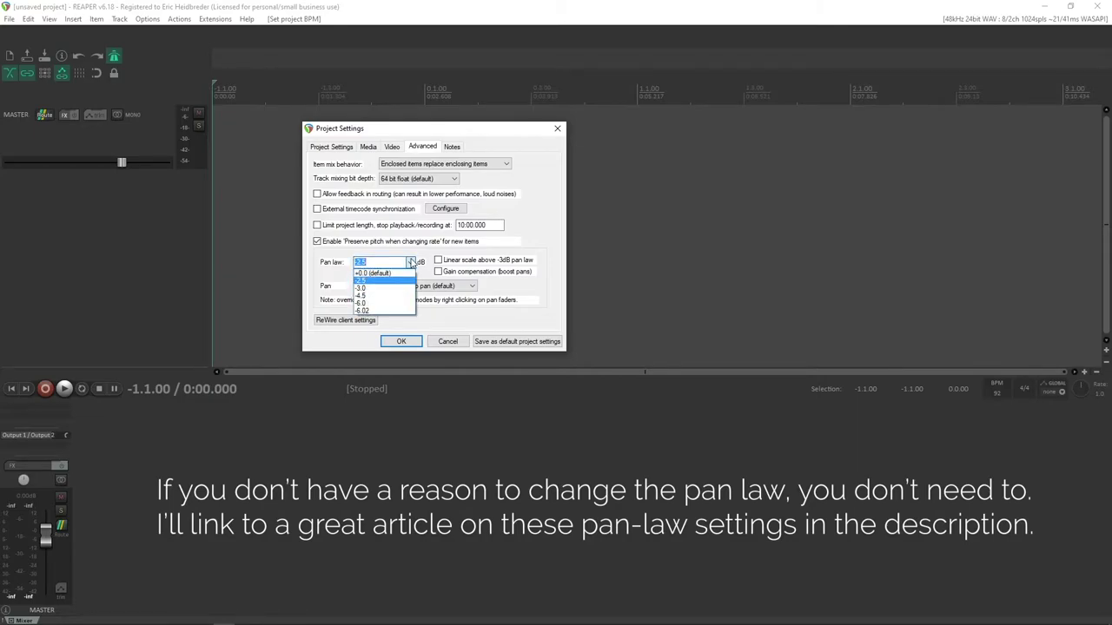
pyautogui.click(411, 262)
pyautogui.click(410, 263)
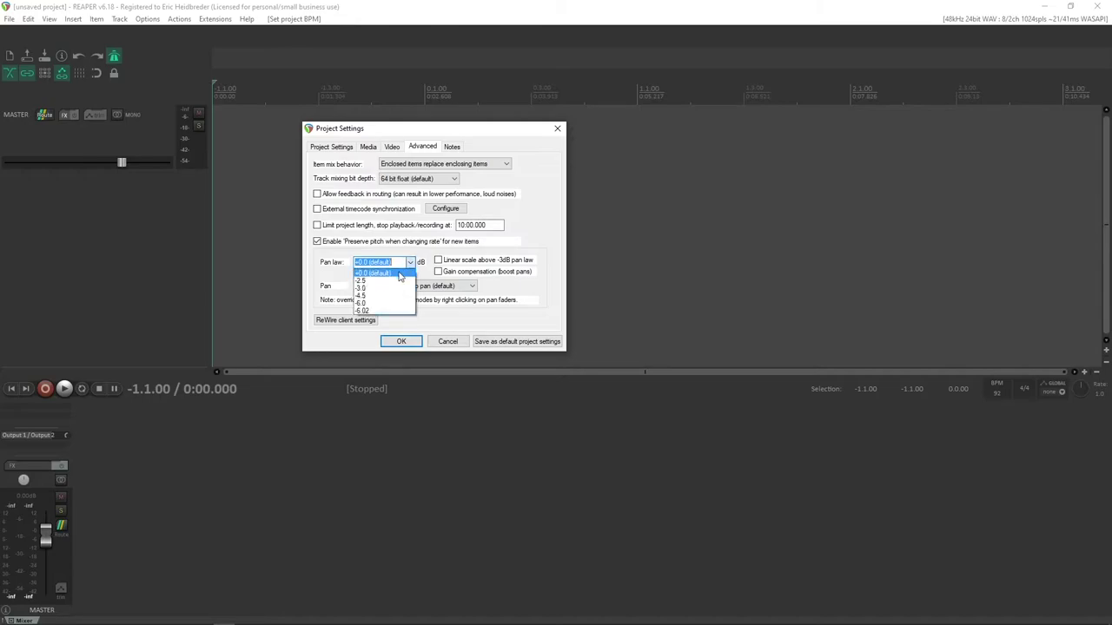
pyautogui.click(400, 281)
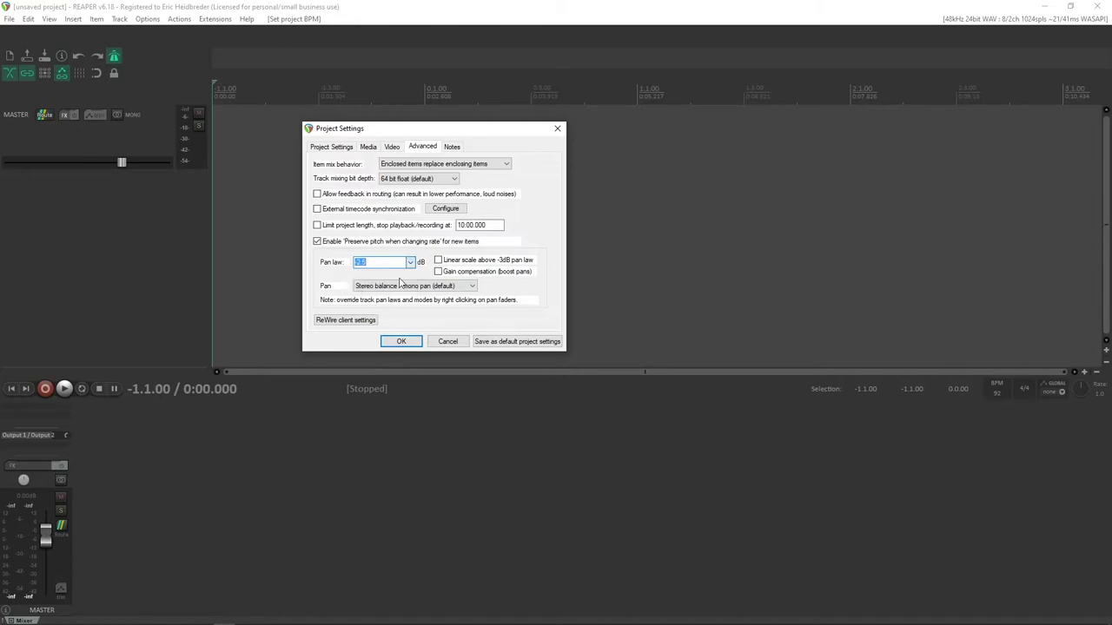
pyautogui.click(504, 342)
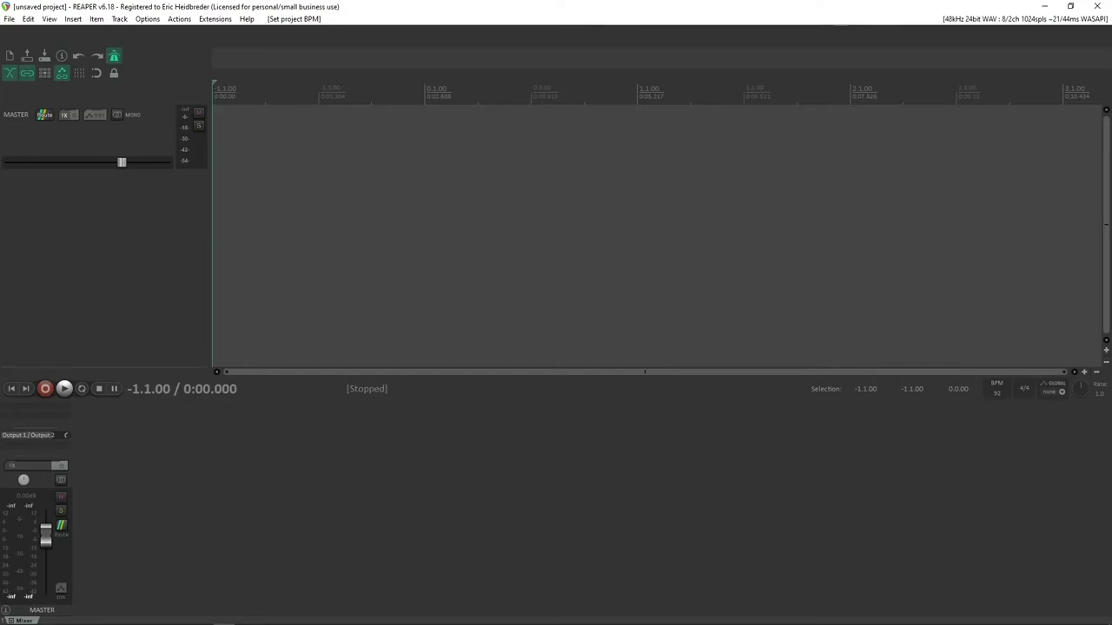
pyautogui.hotkey('alt', 'Tab')
pyautogui.hotkey('alt', 'Tab')
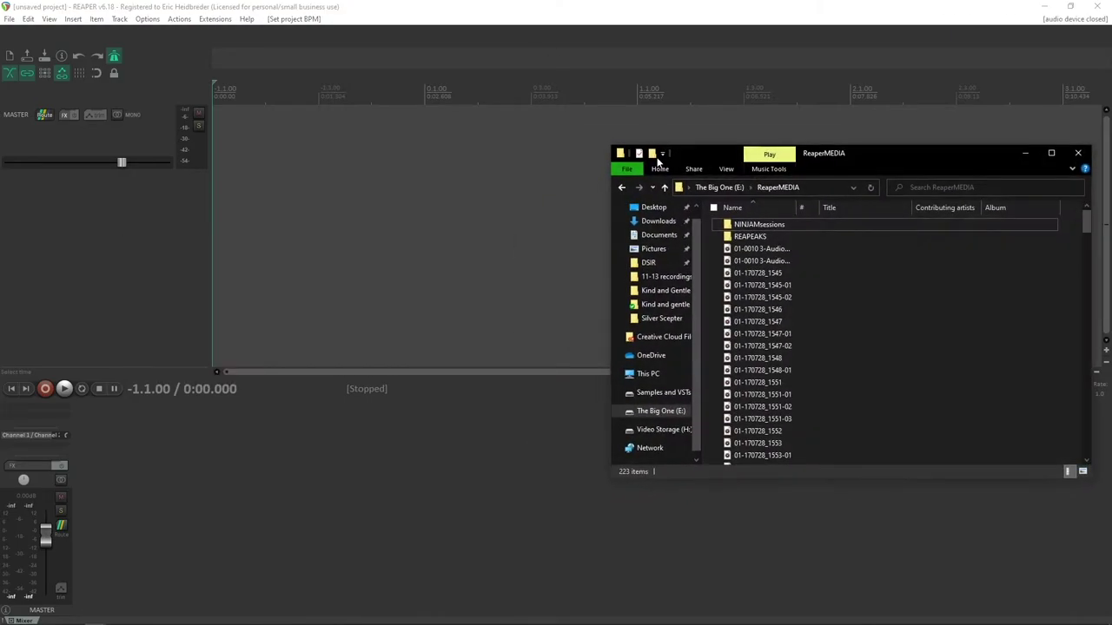
pyautogui.hotkey('alt', 'Tab')
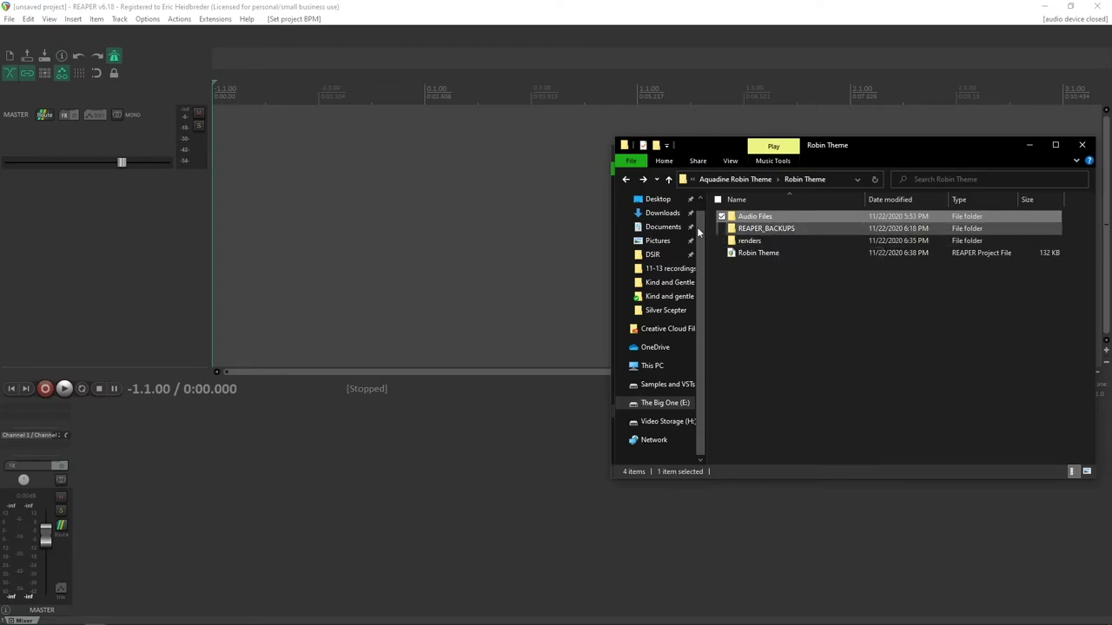
pyautogui.click(376, 145)
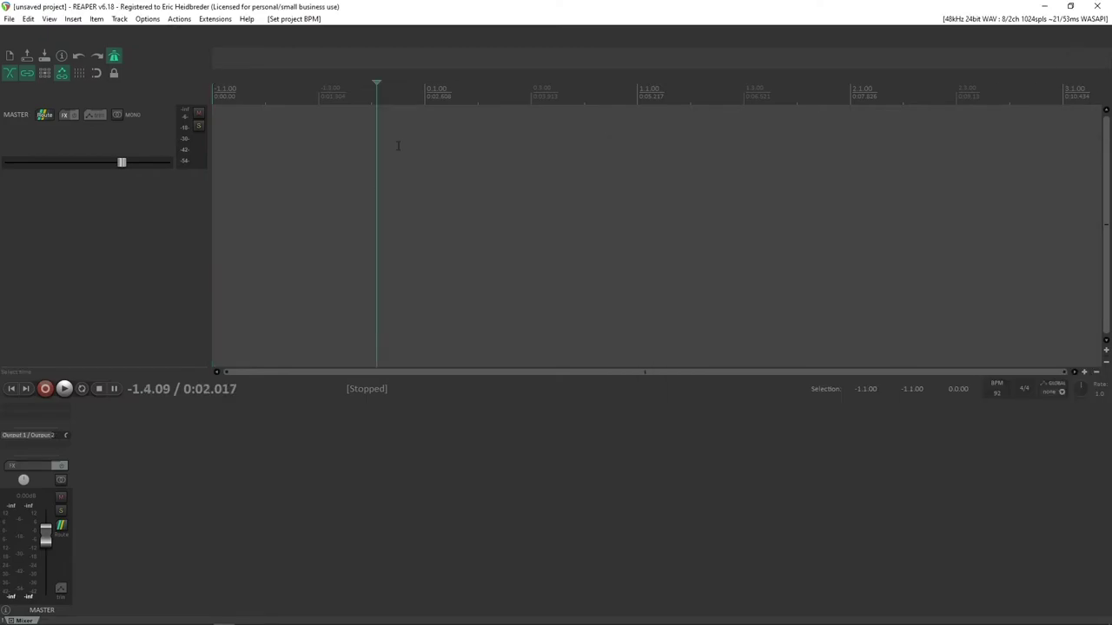
# In Preferences > Paths, store all peak caches in the alternate path E:\ReaperMEDIA\REAPEAKS
pyautogui.click(147, 19)
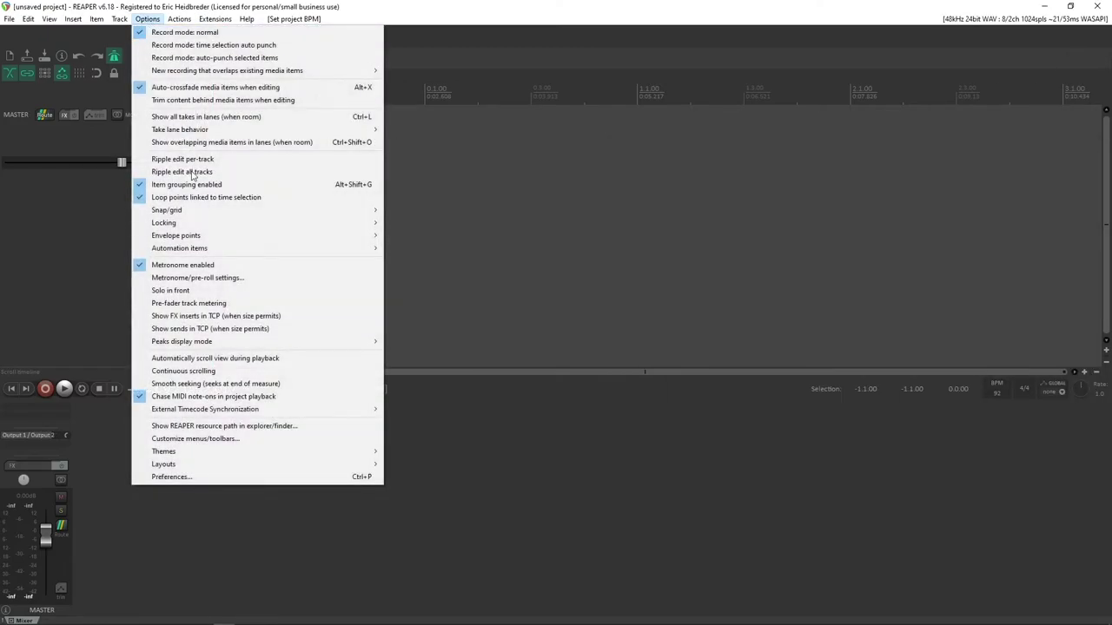
pyautogui.click(222, 478)
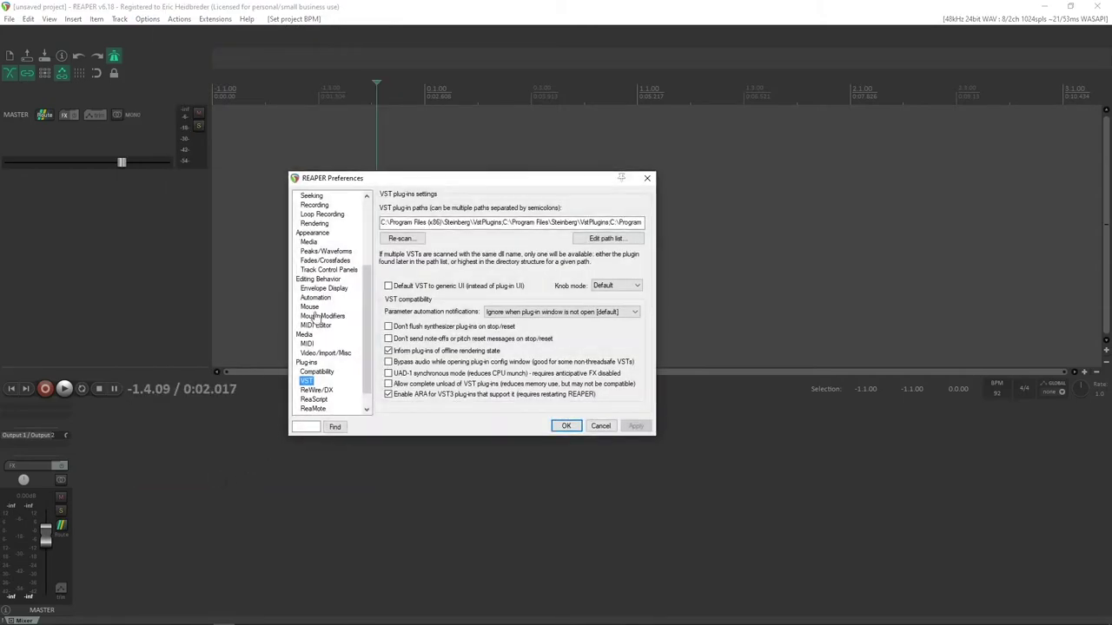
pyautogui.moveTo(369, 298); pyautogui.dragTo(368, 217)
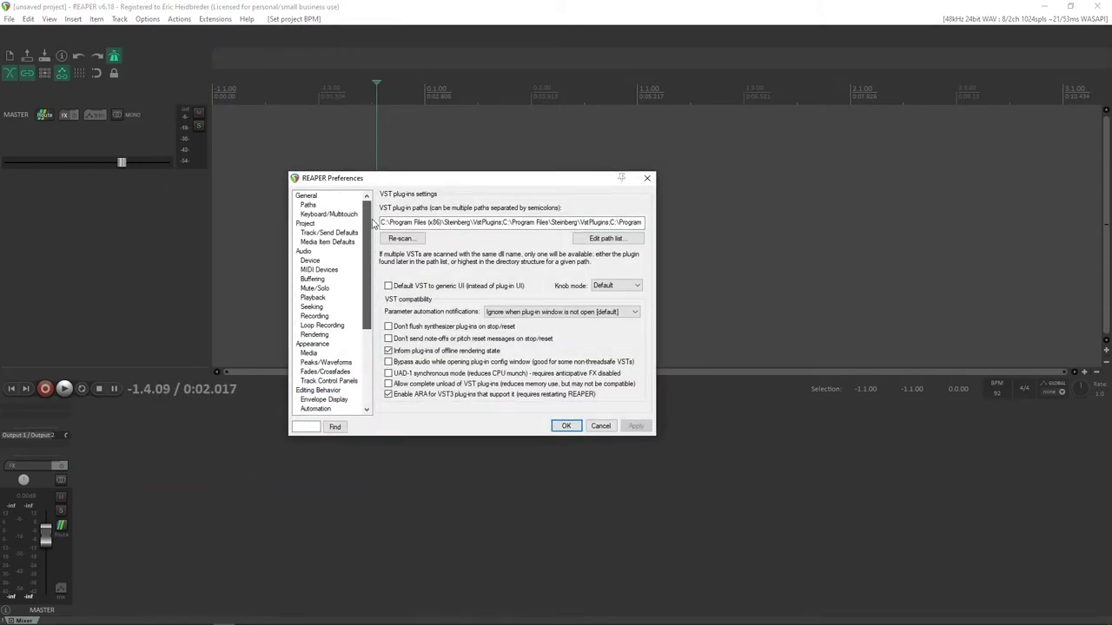
pyautogui.click(308, 205)
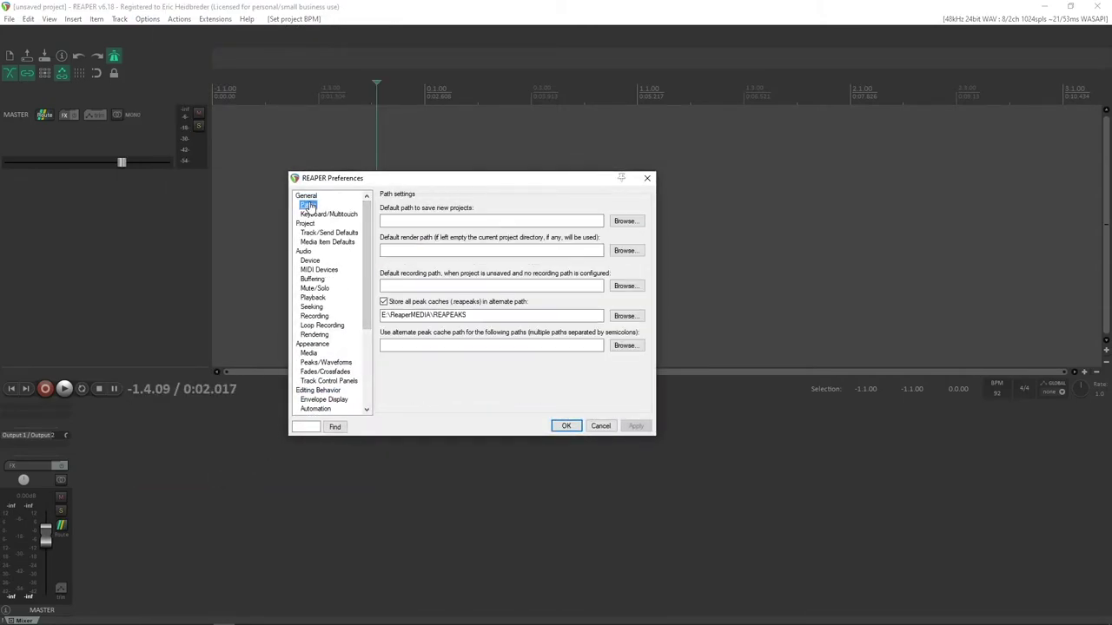
pyautogui.click(473, 316)
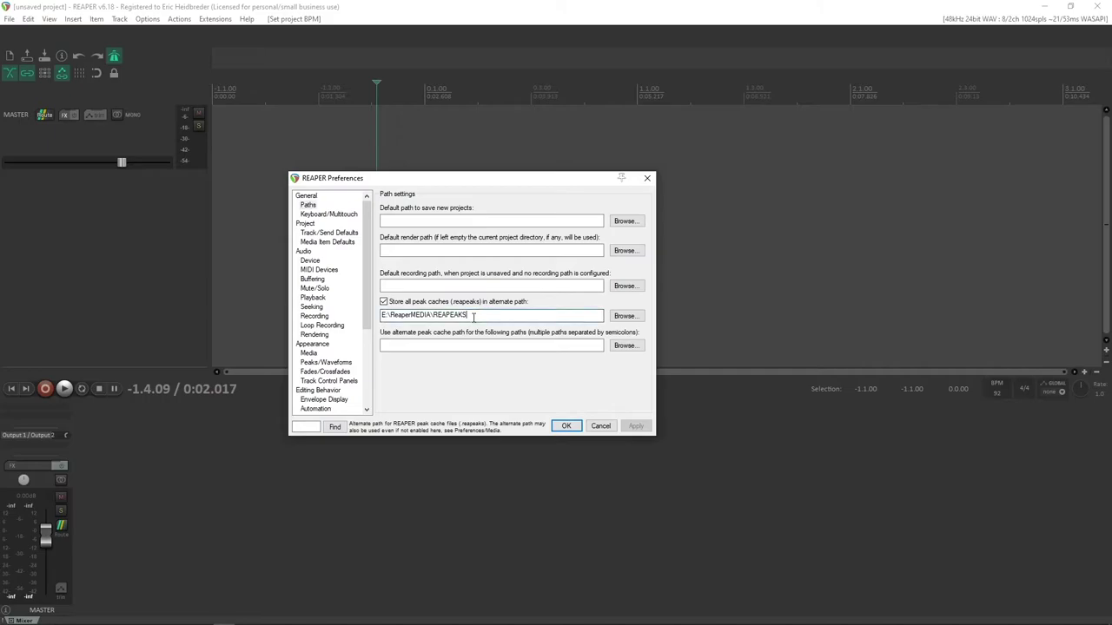
pyautogui.click(624, 317)
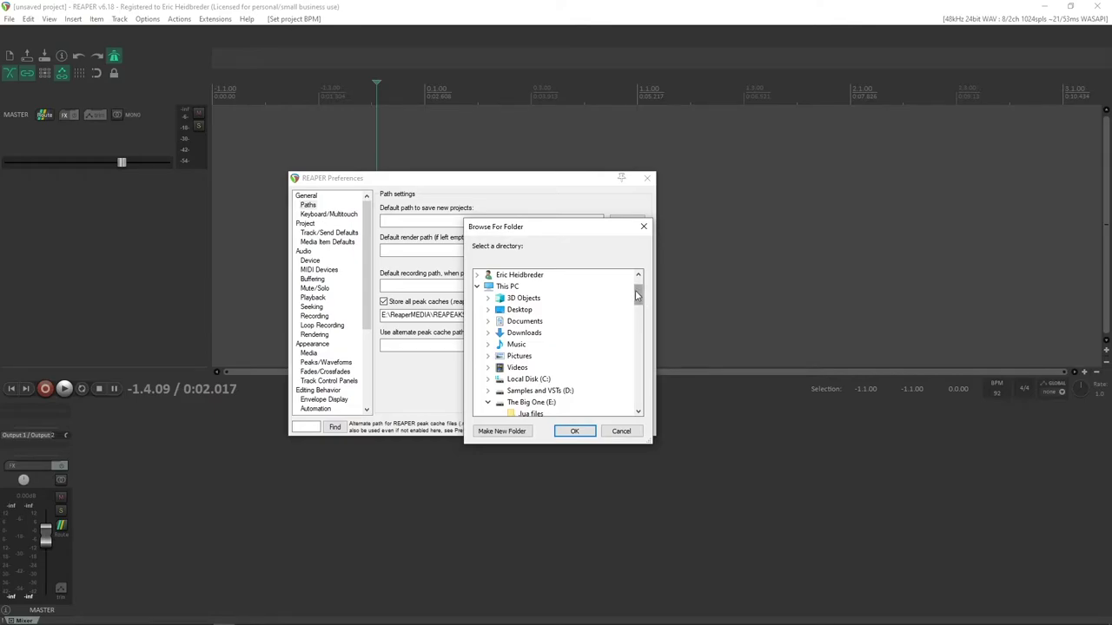
pyautogui.moveTo(638, 296); pyautogui.dragTo(633, 363)
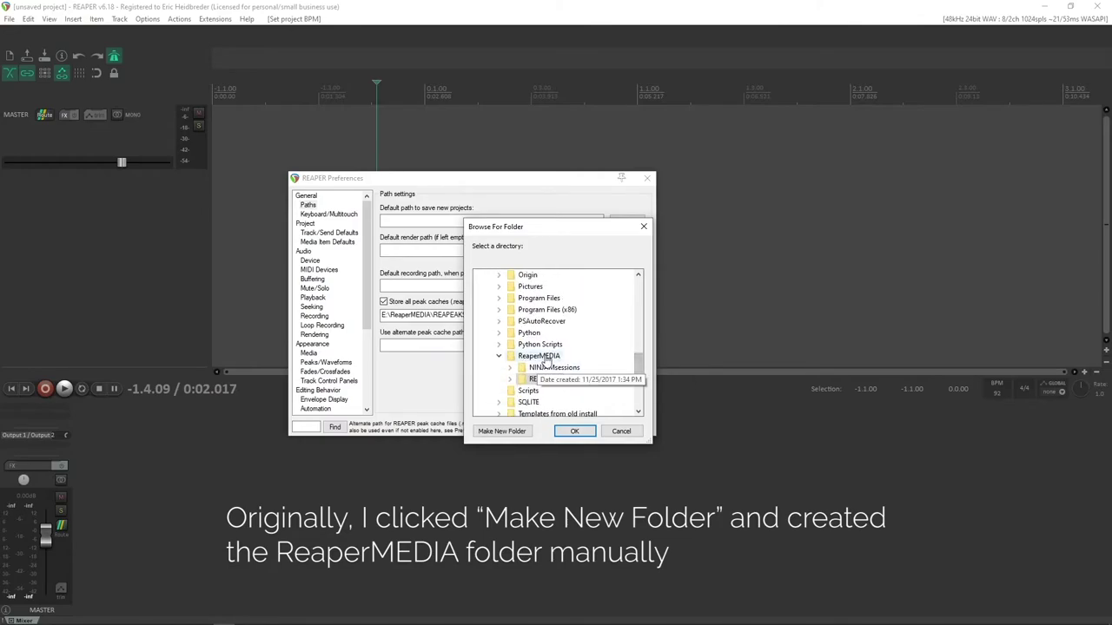
pyautogui.click(644, 228)
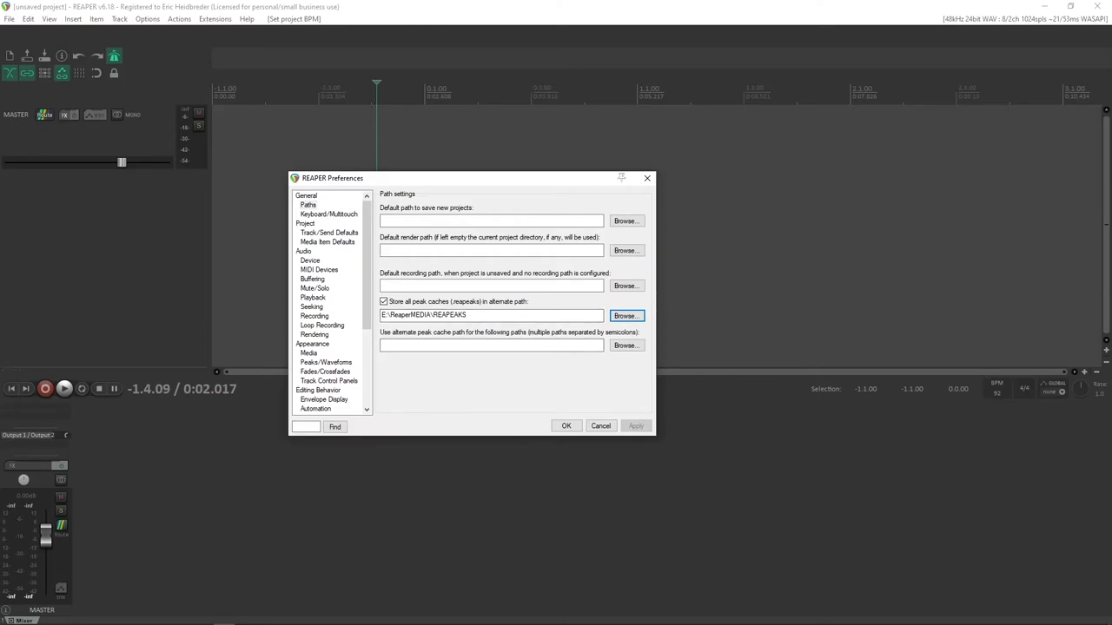
# Reopen Preferences on the Project page and turn on timestamped backups
pyautogui.click(647, 178)
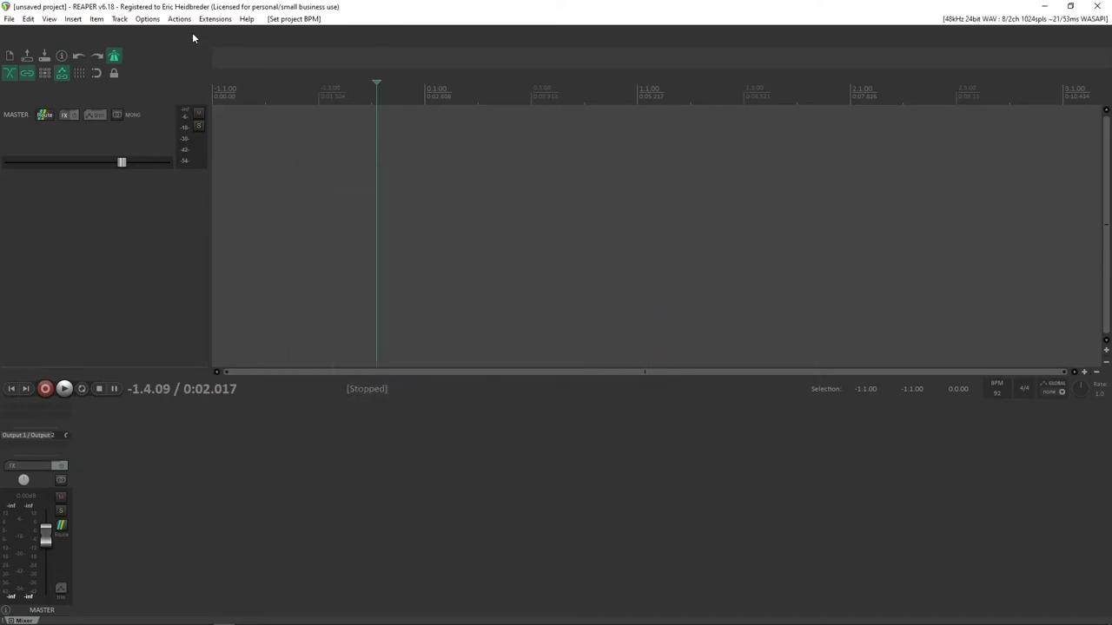
pyautogui.click(147, 18)
pyautogui.click(174, 477)
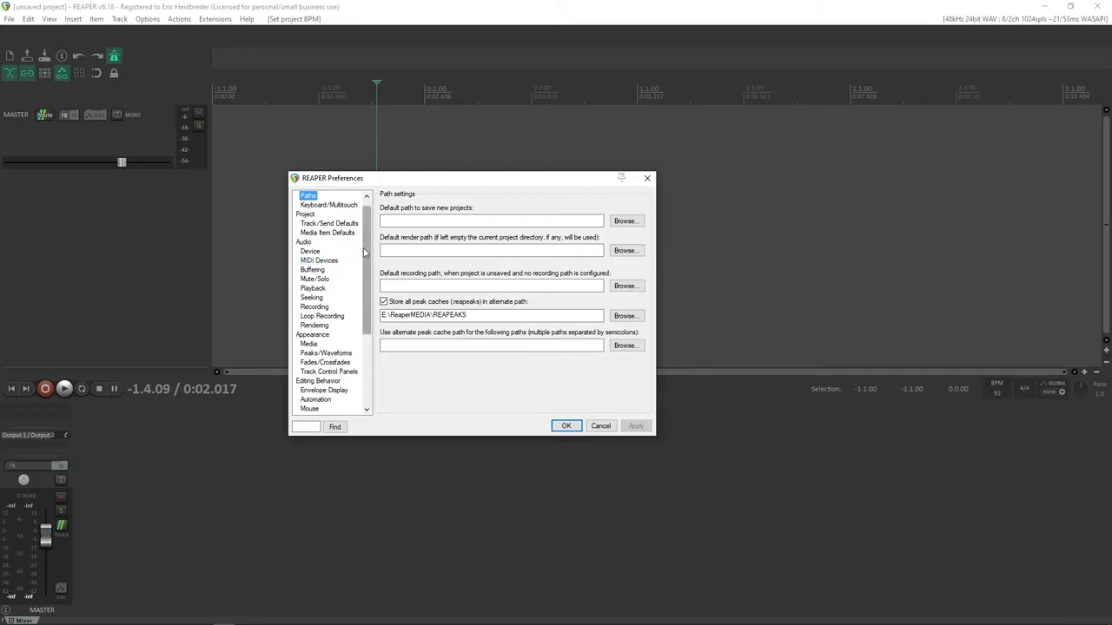
pyautogui.click(305, 213)
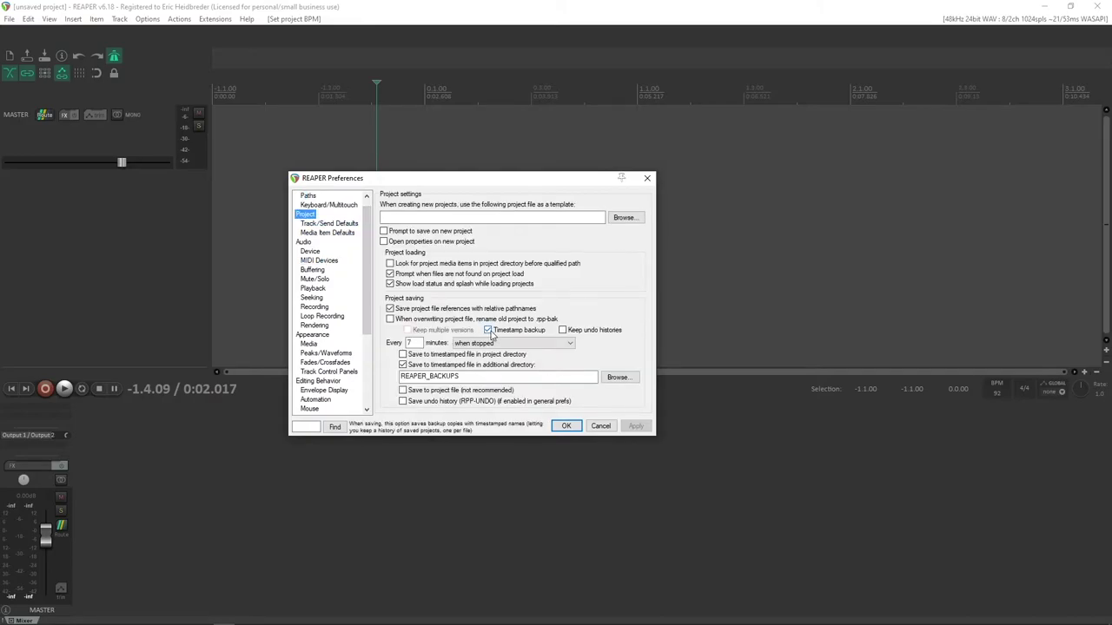
pyautogui.click(489, 331)
pyautogui.click(488, 331)
pyautogui.click(489, 331)
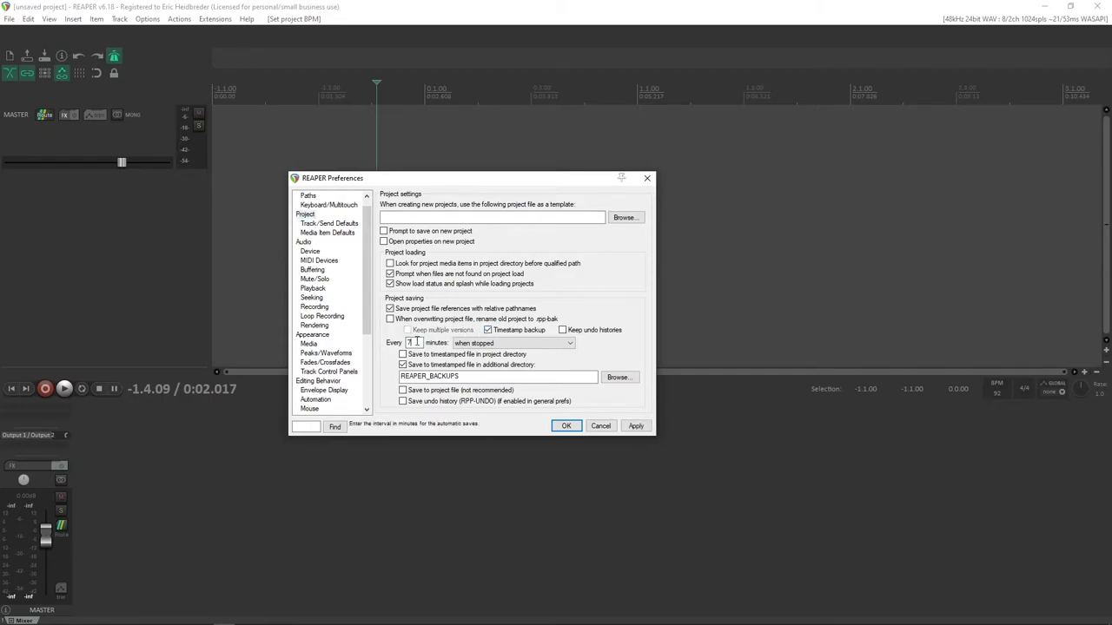
# Autosave every 7 minutes only when stopped into the REAPER_BACKUPS directory
pyautogui.click(485, 344)
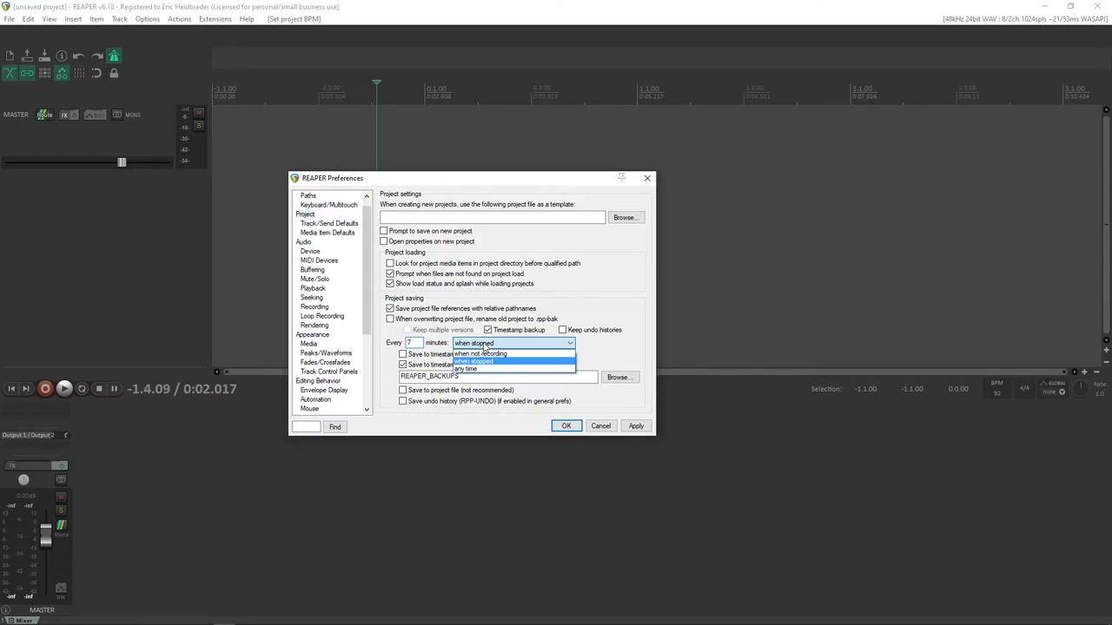
pyautogui.click(485, 344)
pyautogui.click(483, 344)
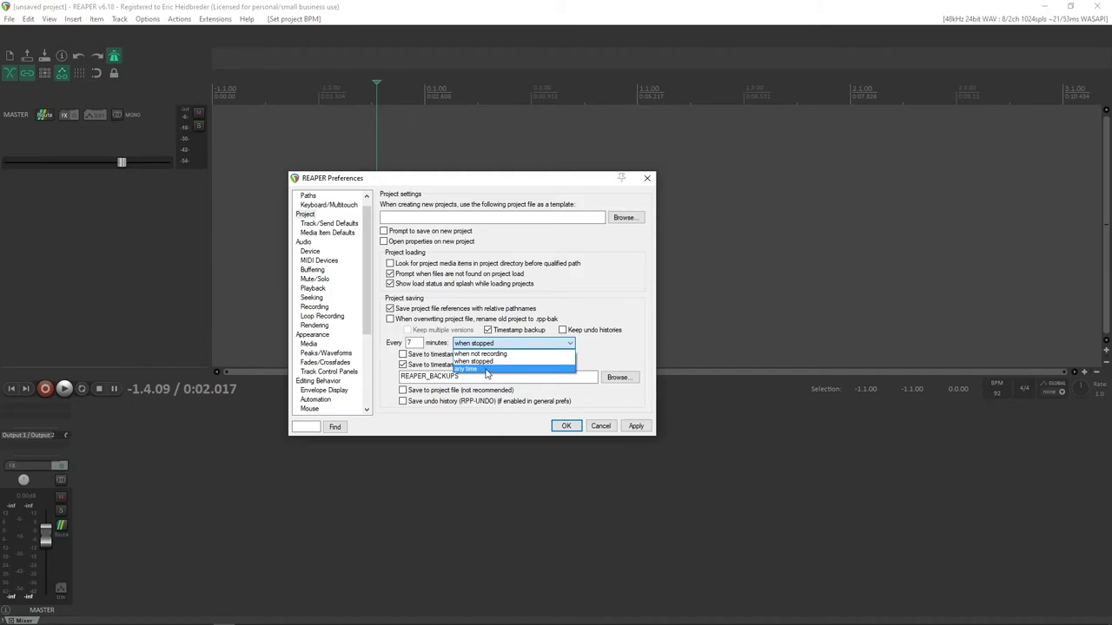
pyautogui.click(474, 361)
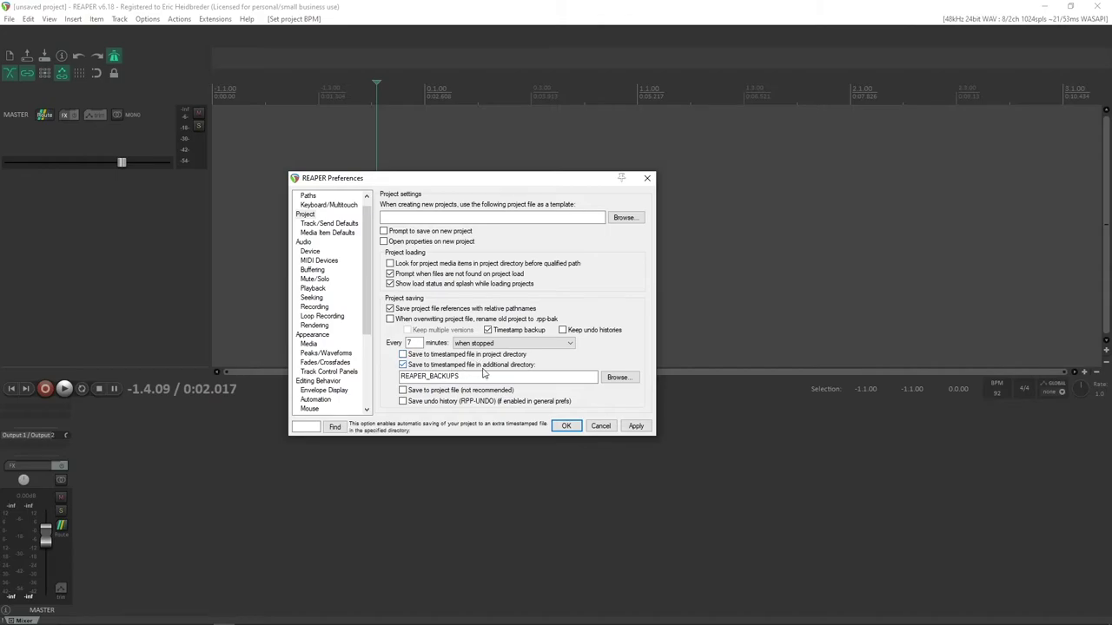
pyautogui.click(520, 377)
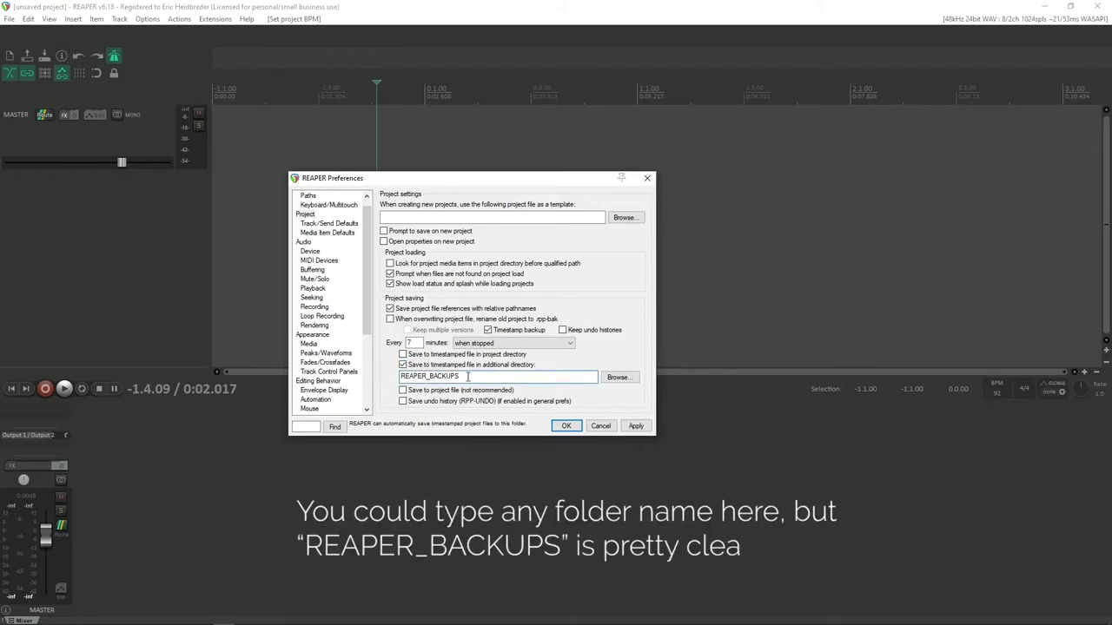
pyautogui.moveTo(466, 377); pyautogui.dragTo(398, 377)
pyautogui.hotkey('alt', 'Tab')
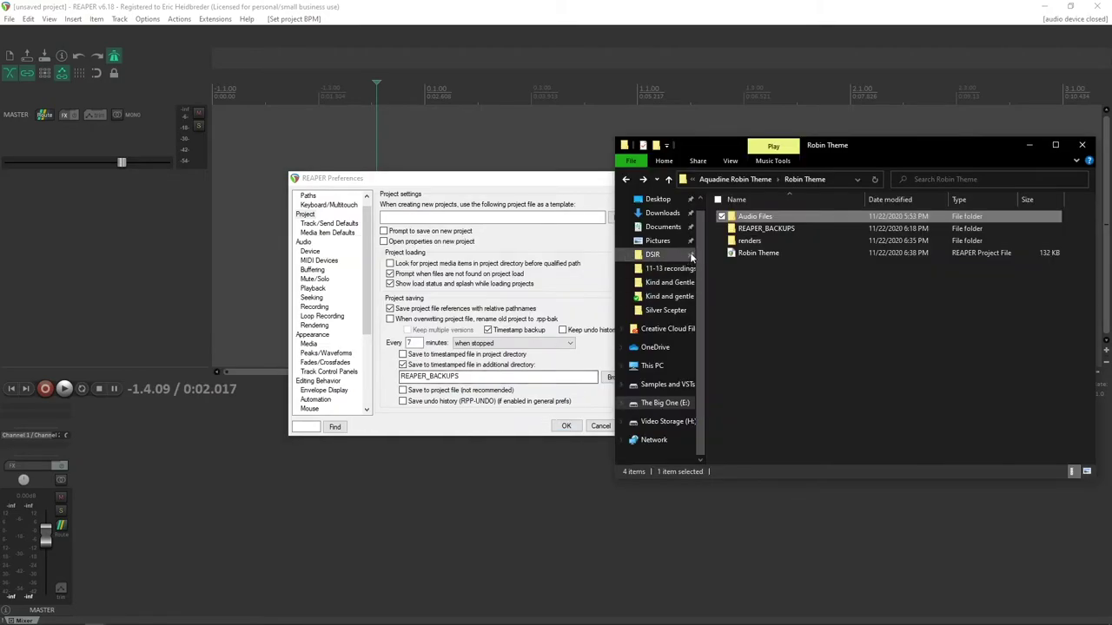
# Peek inside REAPER_BACKUPS in the Robin Theme folder, then close File Explorer
pyautogui.doubleClick(752, 229)
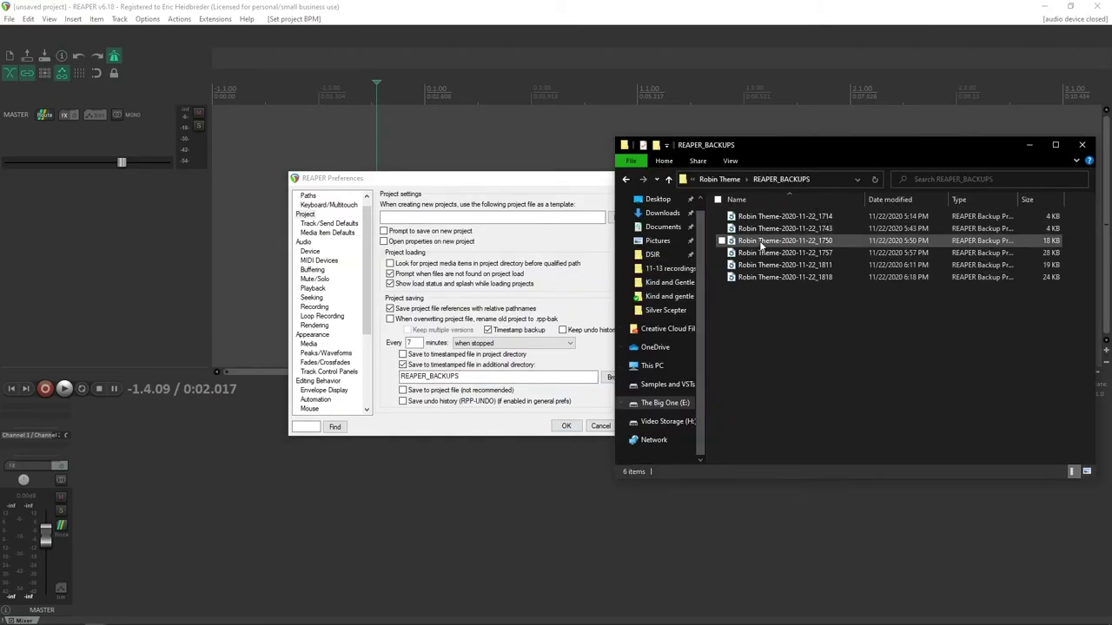
pyautogui.click(626, 179)
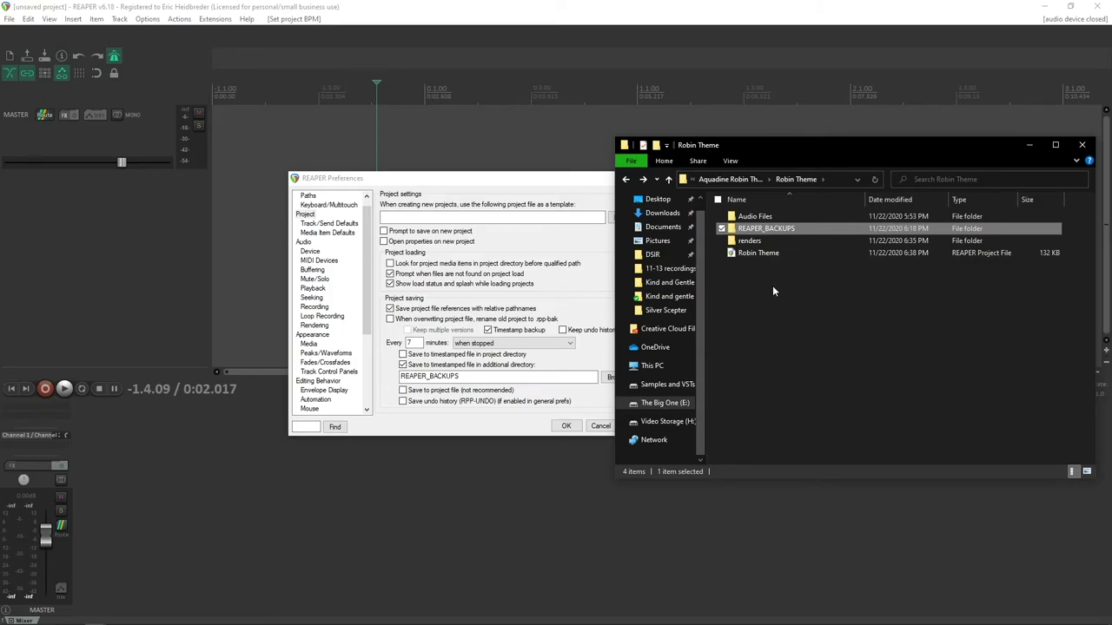
pyautogui.click(1082, 145)
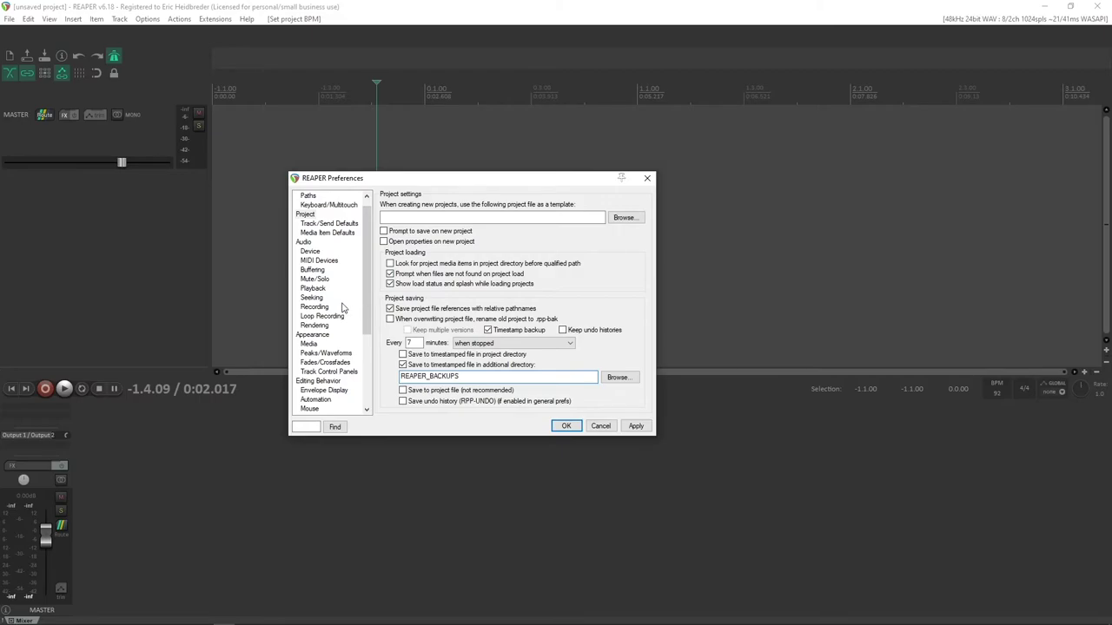
# Keep the 0:00.010 split crossfade length in Media Item Defaults and apply the preferences
pyautogui.scroll(1, 342, 308)
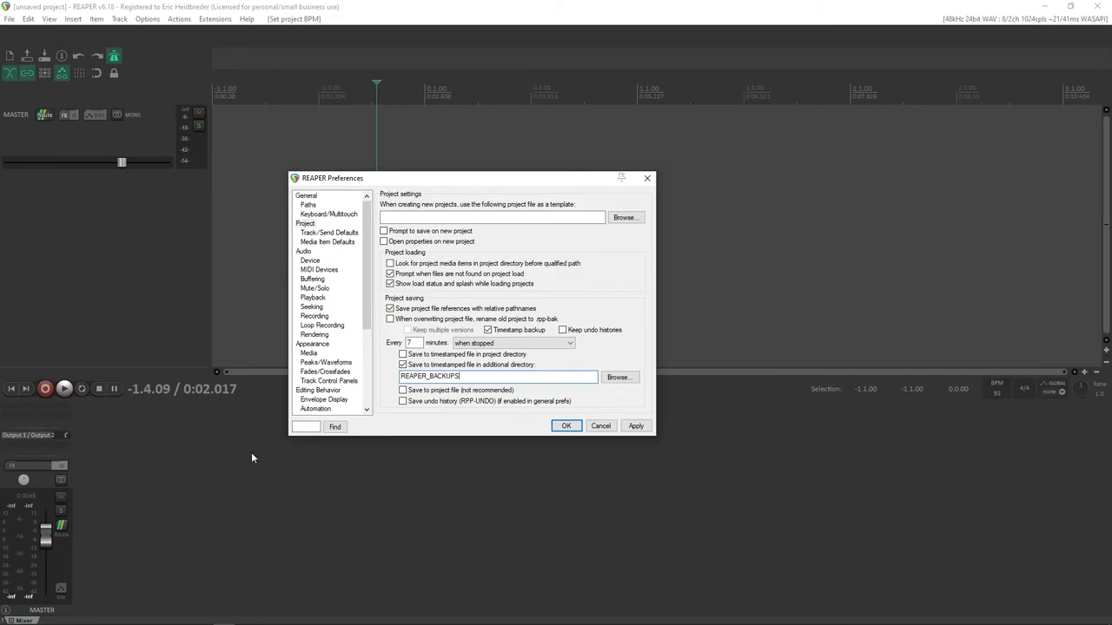
pyautogui.click(331, 242)
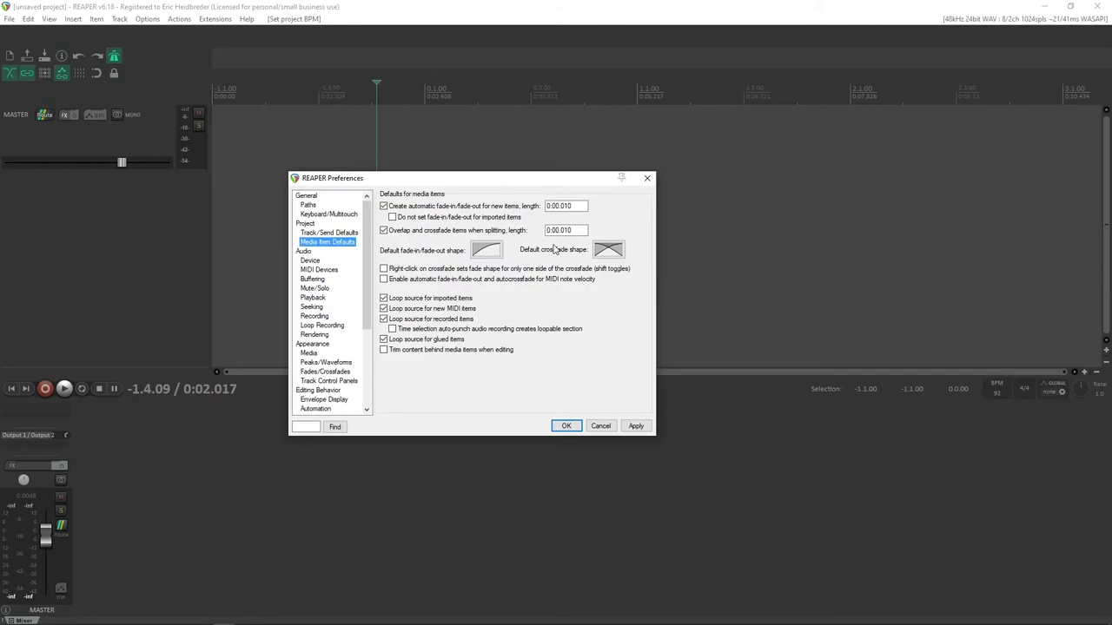
pyautogui.moveTo(435, 236)
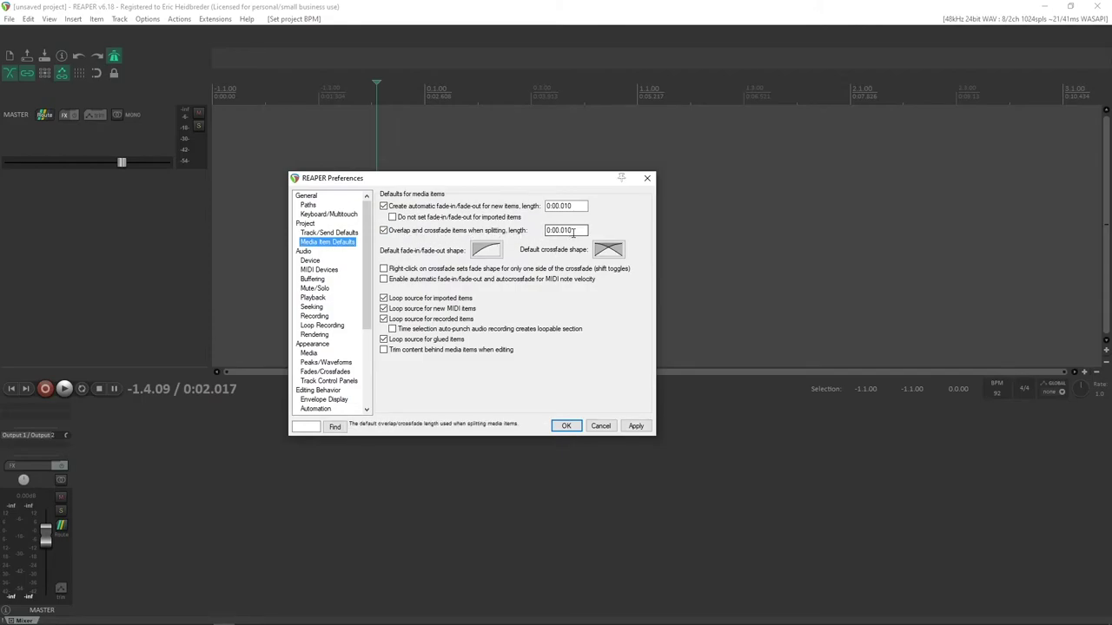
pyautogui.doubleClick(573, 232)
pyautogui.click(576, 231)
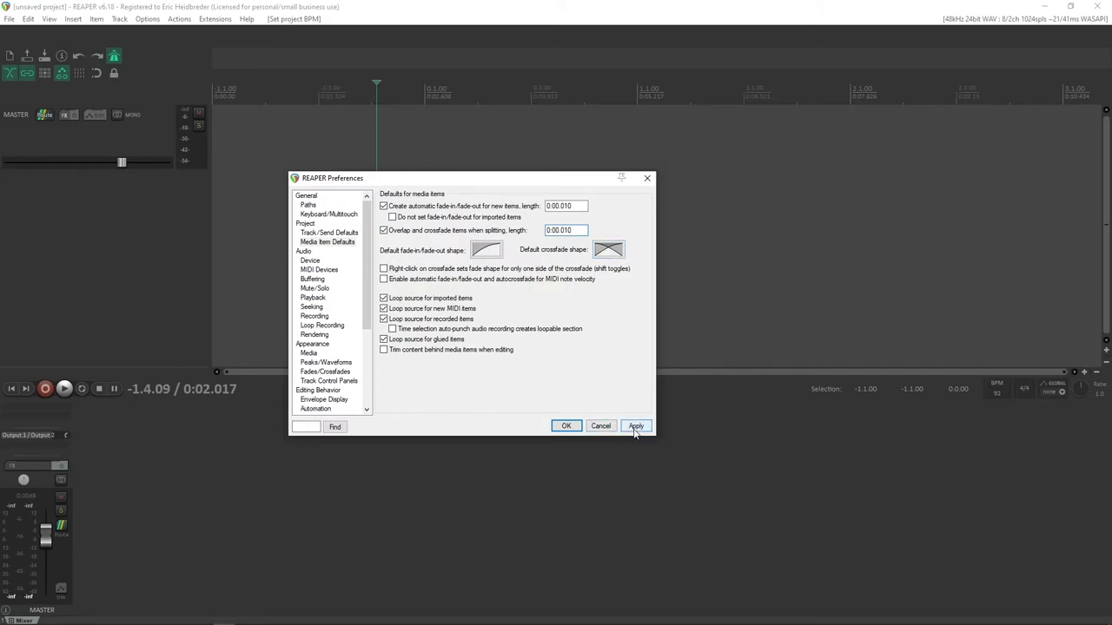
pyautogui.click(635, 427)
pyautogui.click(566, 425)
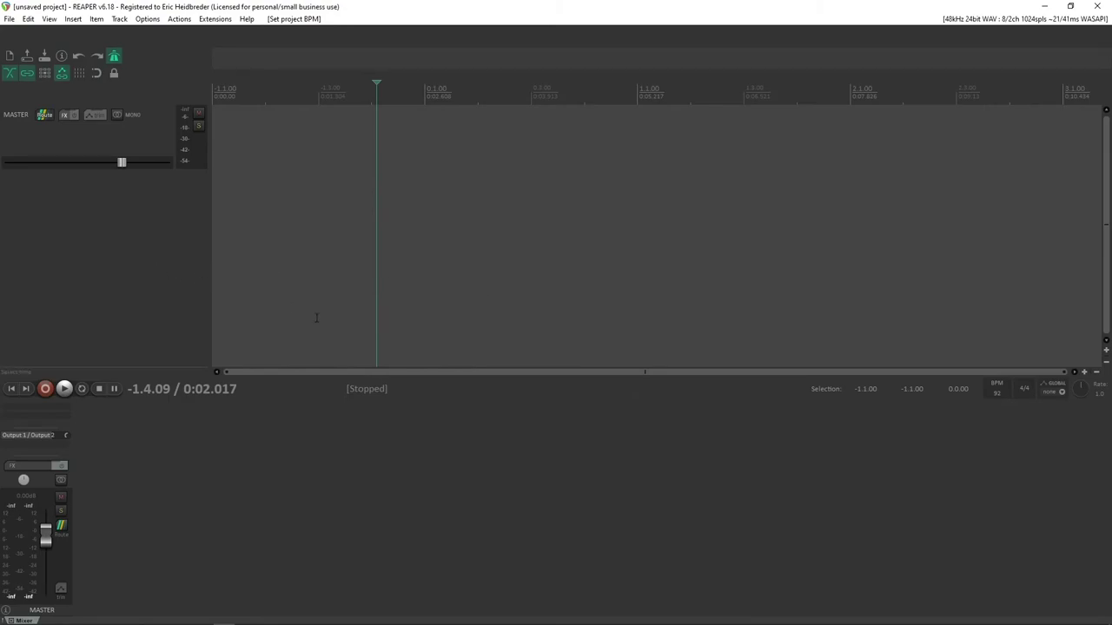
# Insert track 1 and adjust the divider between the track area and the mixer
pyautogui.doubleClick(107, 262)
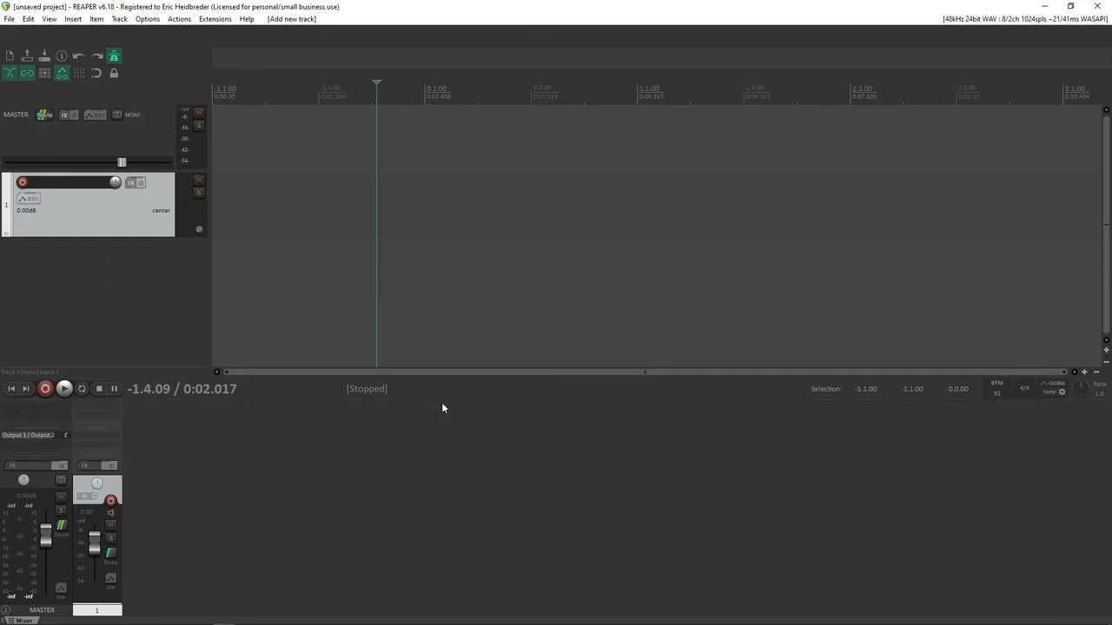
pyautogui.moveTo(442, 399); pyautogui.dragTo(448, 432)
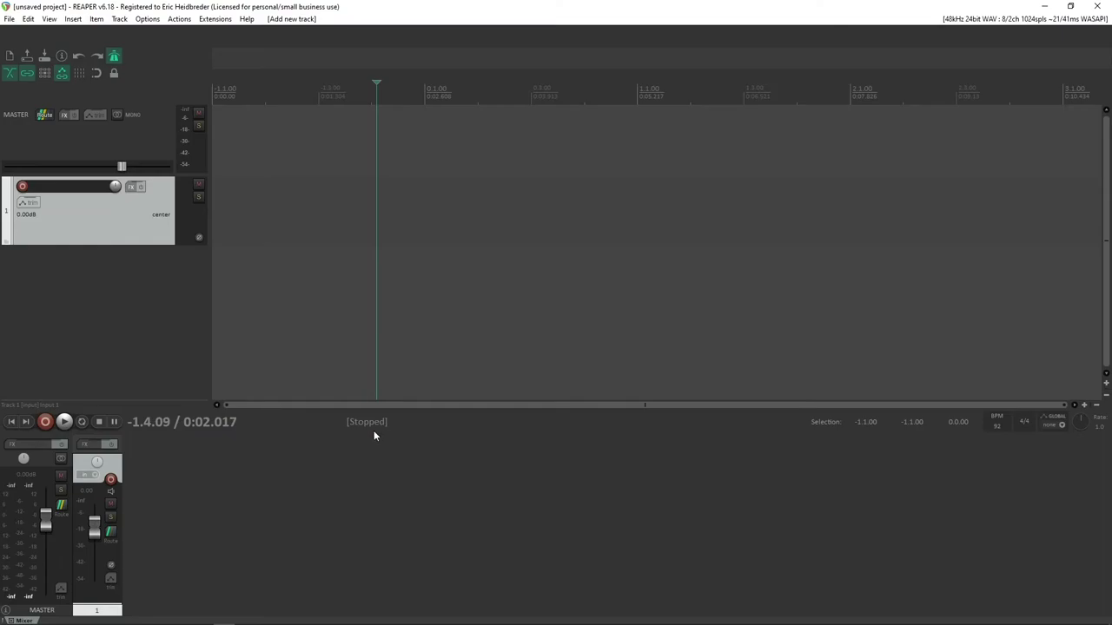
pyautogui.moveTo(374, 434); pyautogui.dragTo(377, 385)
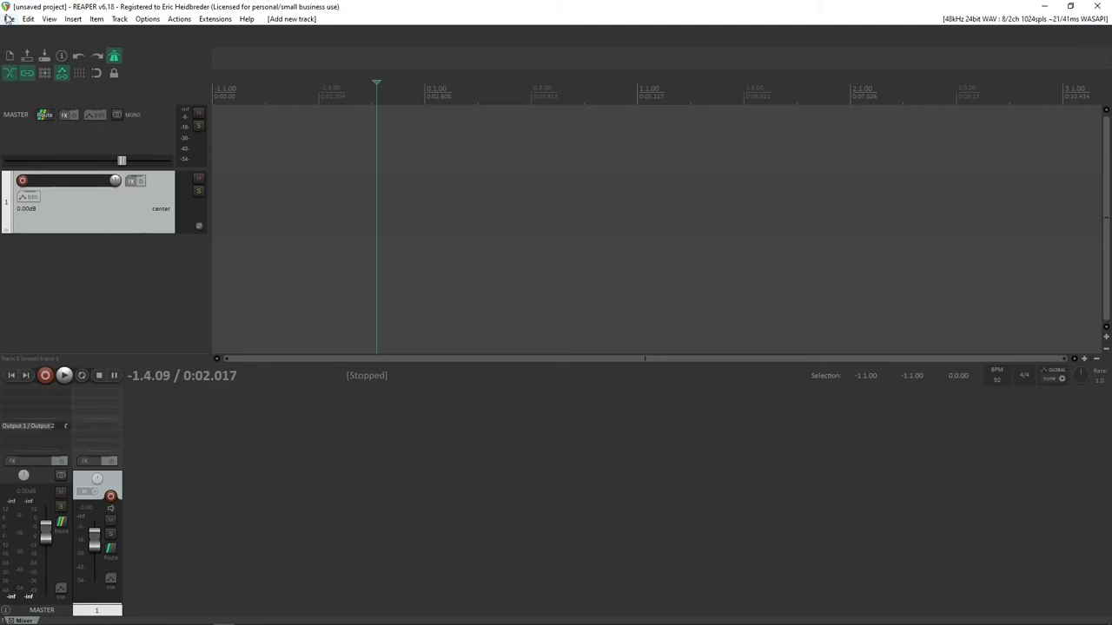
# Save as 'Bassoon Test' in Bassoon Ensemble, creating a subdirectory and moving all media into it
pyautogui.click(9, 18)
pyautogui.click(28, 73)
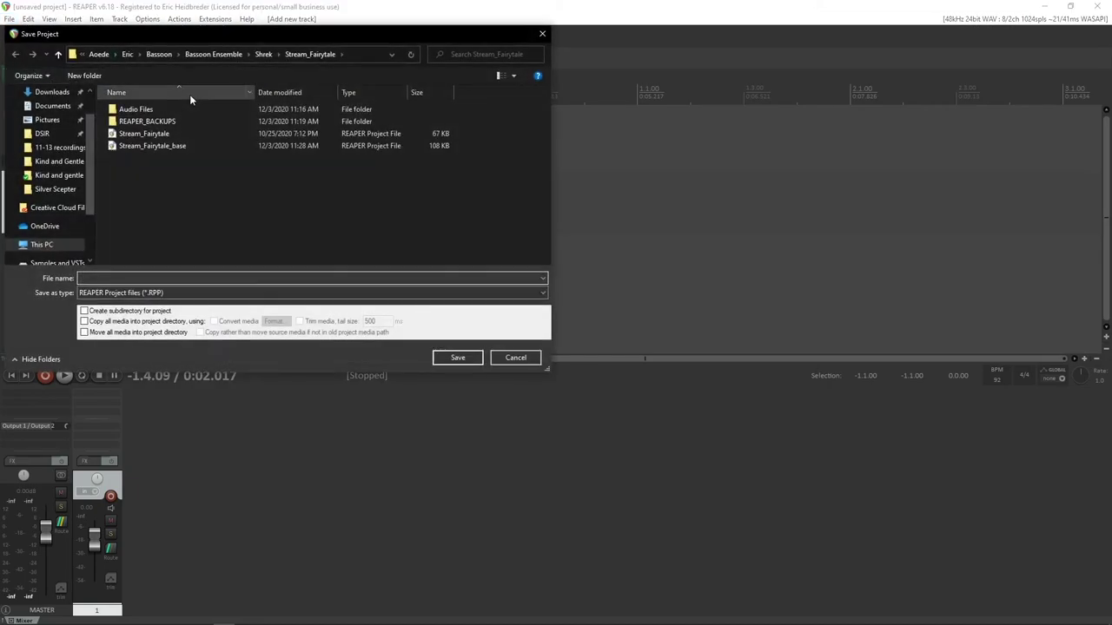
pyautogui.click(202, 55)
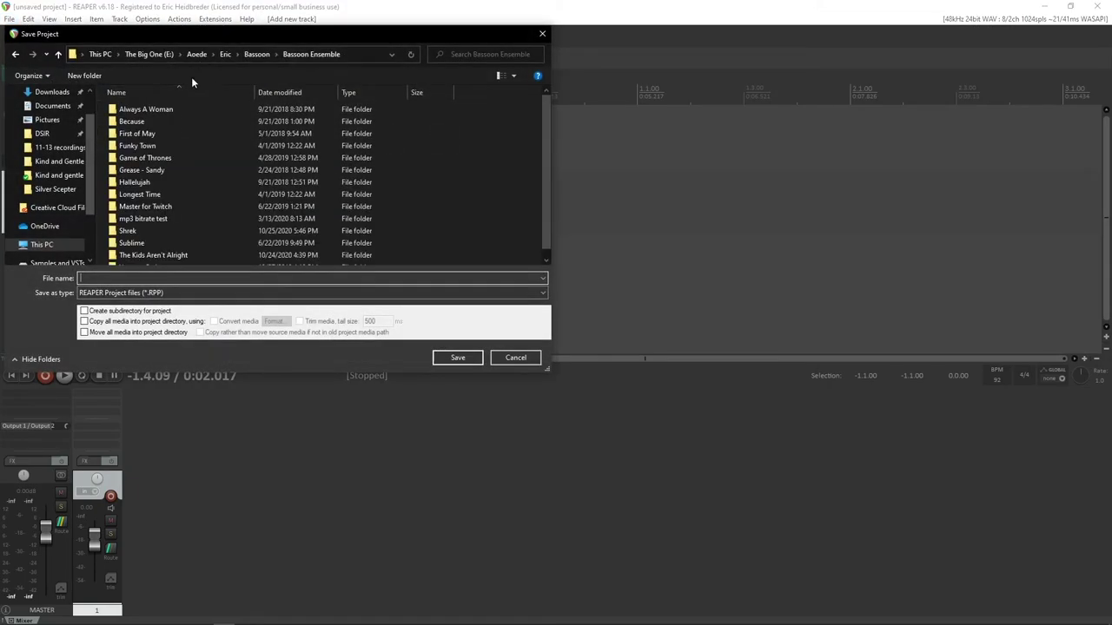
pyautogui.scroll(-1, 164, 229)
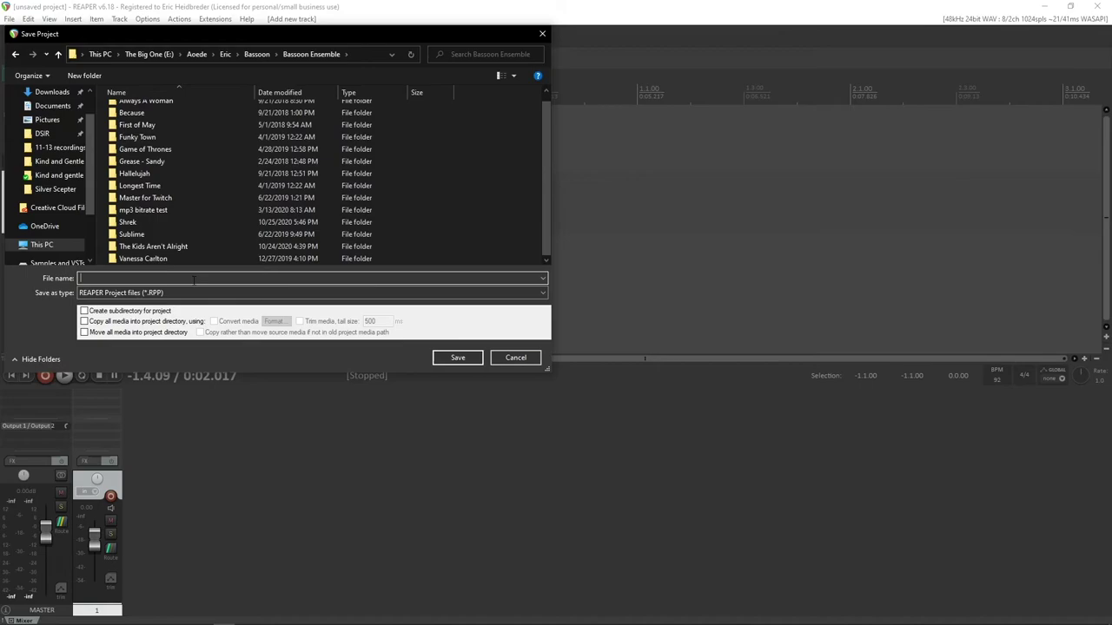
pyautogui.write('Bassoon Test')
pyautogui.click(140, 313)
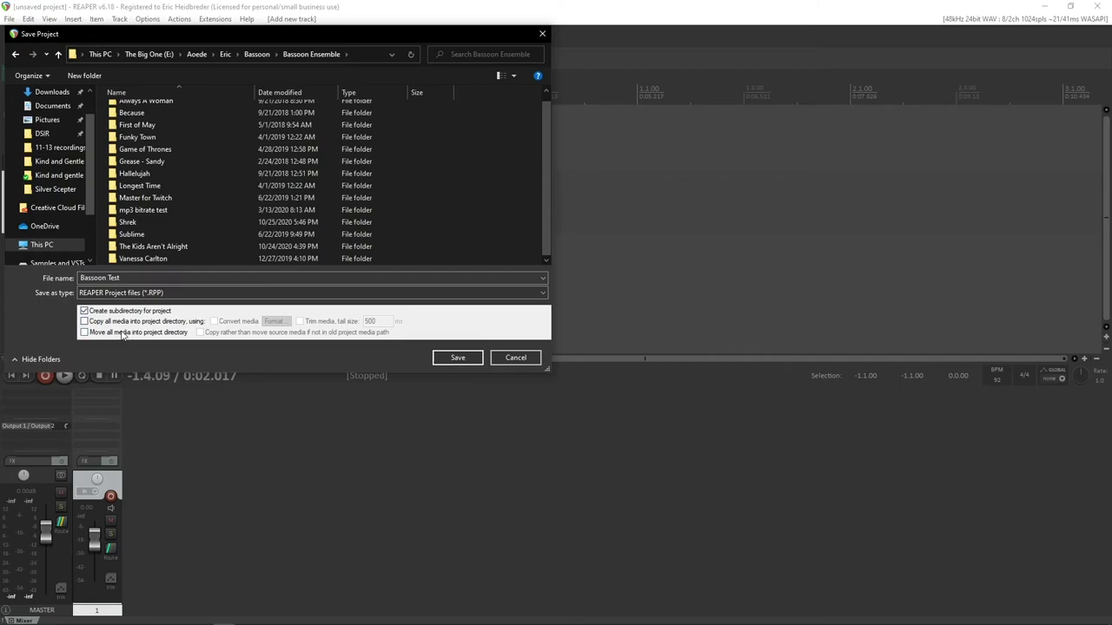
pyautogui.click(123, 335)
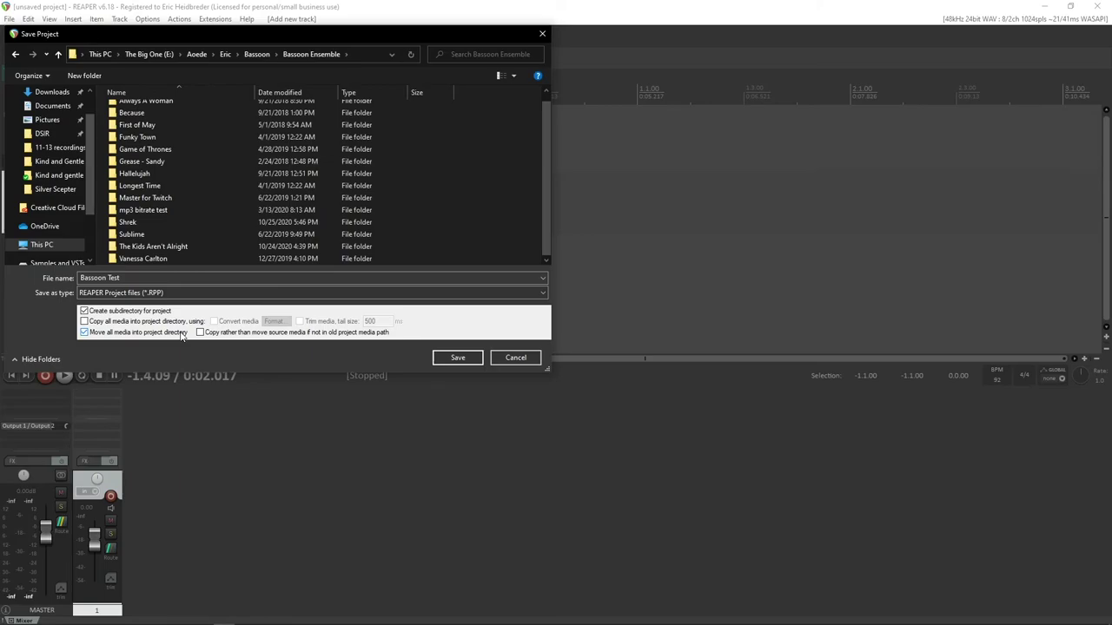
pyautogui.click(139, 323)
pyautogui.click(144, 335)
pyautogui.click(144, 334)
pyautogui.click(146, 335)
pyautogui.click(458, 358)
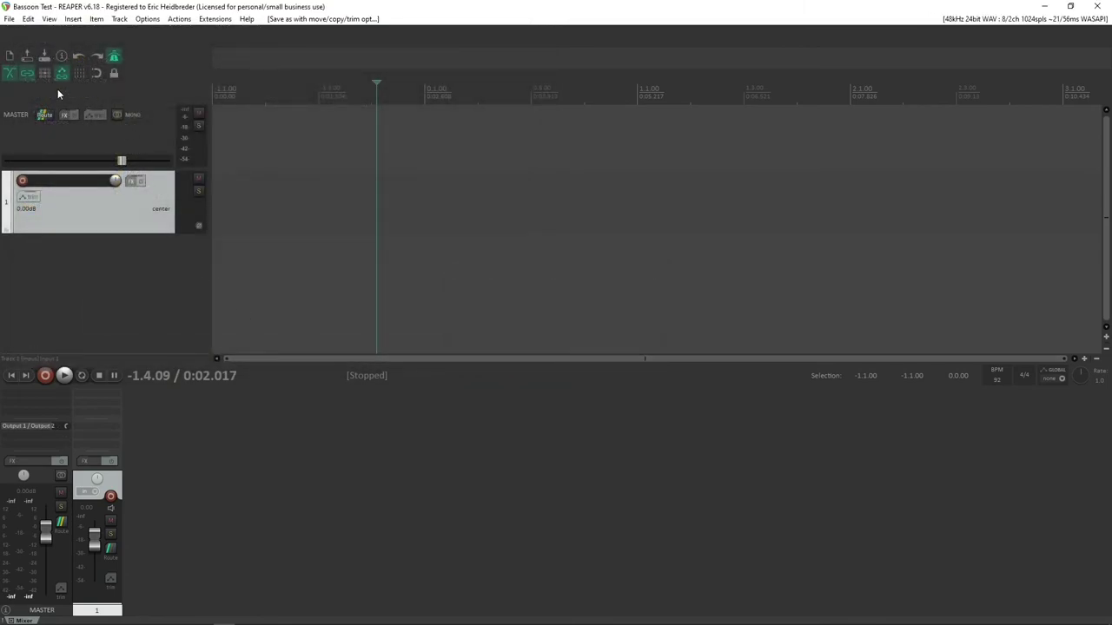
pyautogui.click(29, 18)
pyautogui.moveTo(50, 21)
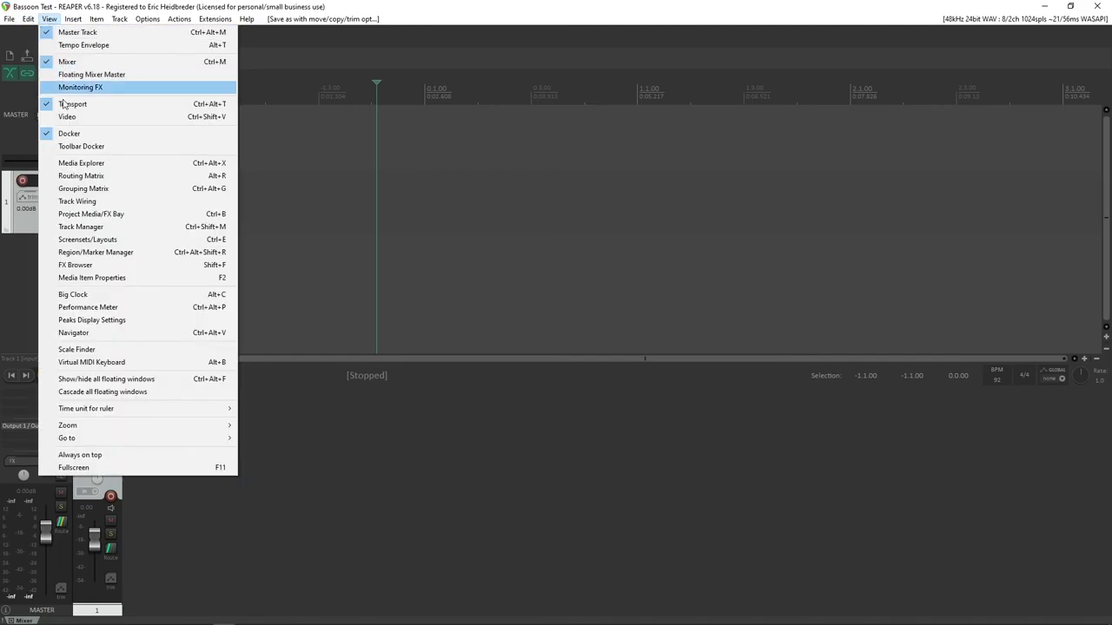
pyautogui.click(81, 164)
pyautogui.click(22, 421)
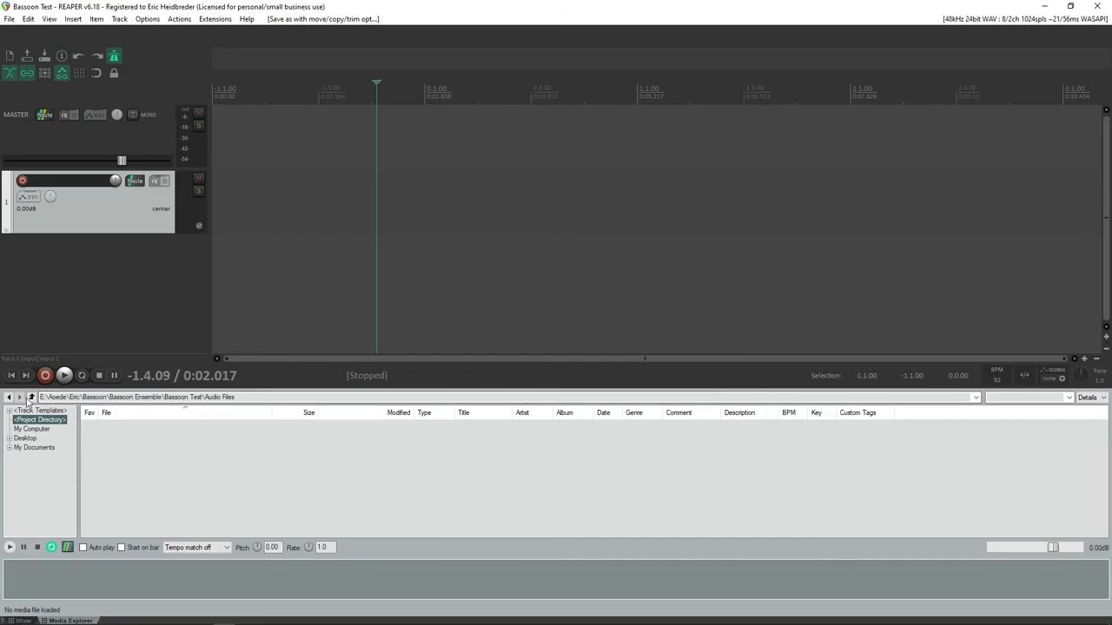
pyautogui.click(32, 396)
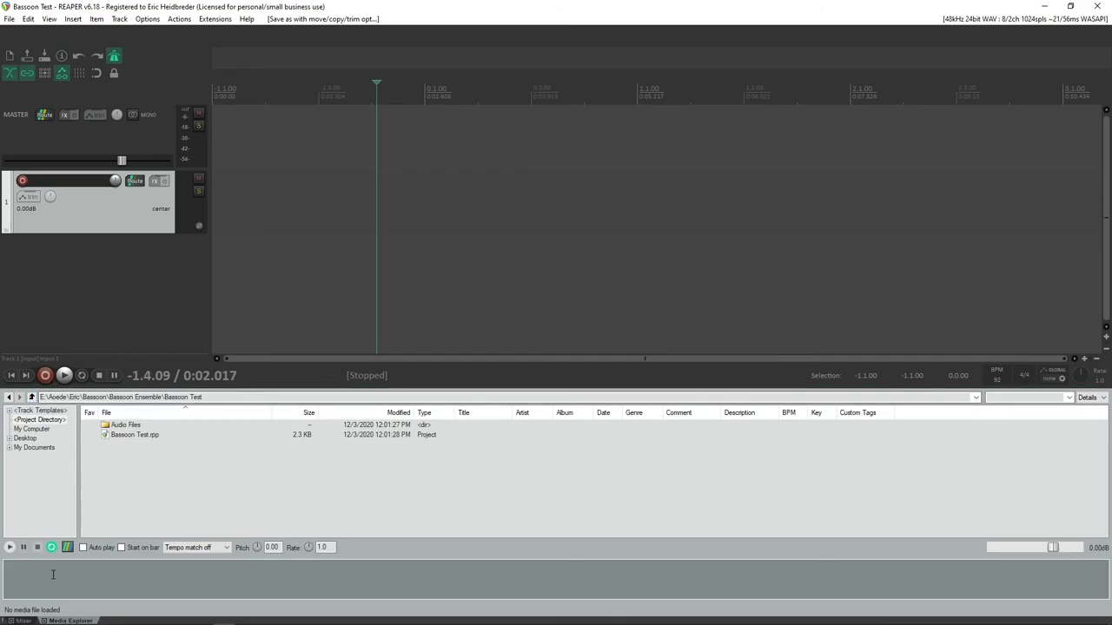
pyautogui.click(43, 621)
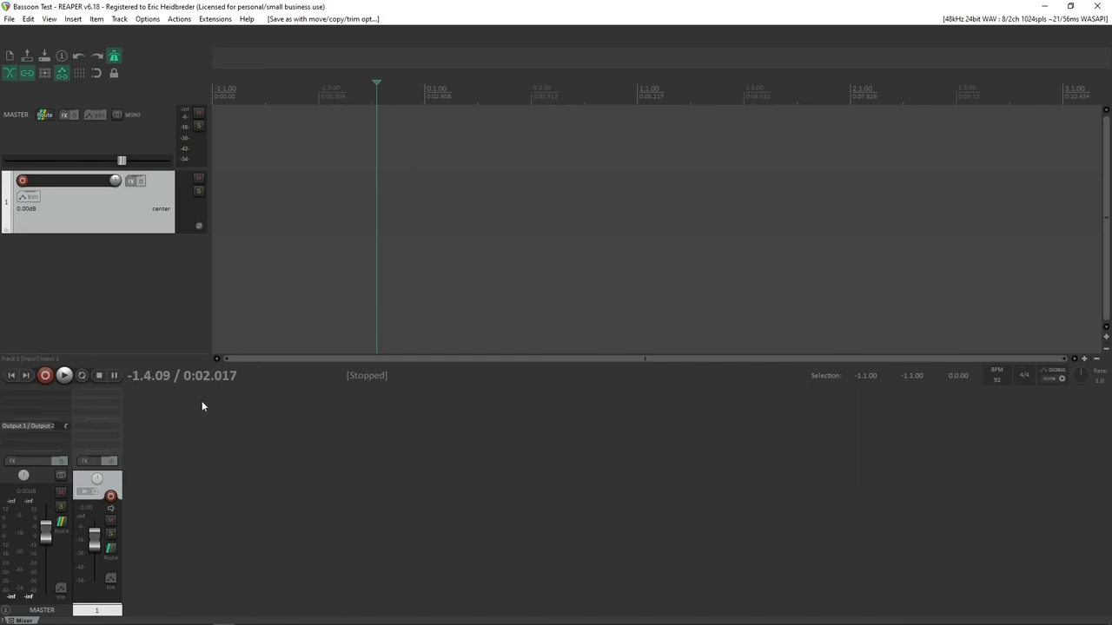
# In File Explorer on drive E:, compress the Bassoon Test folder in Bassoon Ensemble into a zip, keeping the default name
pyautogui.hotkey('alt', 'Tab')
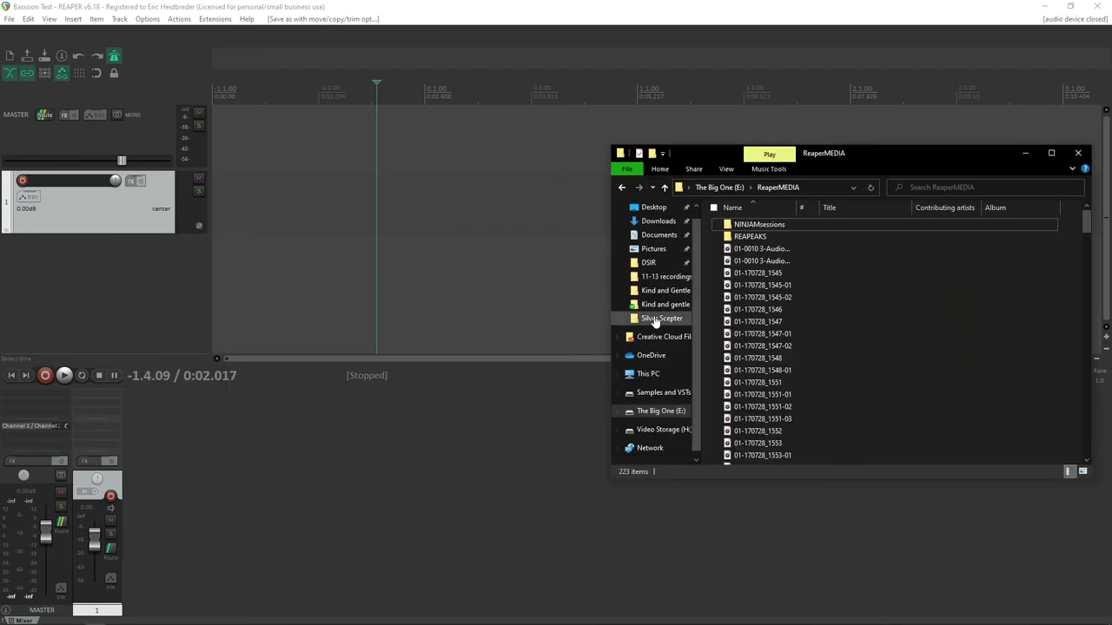
pyautogui.click(661, 412)
pyautogui.doubleClick(756, 324)
pyautogui.doubleClick(755, 308)
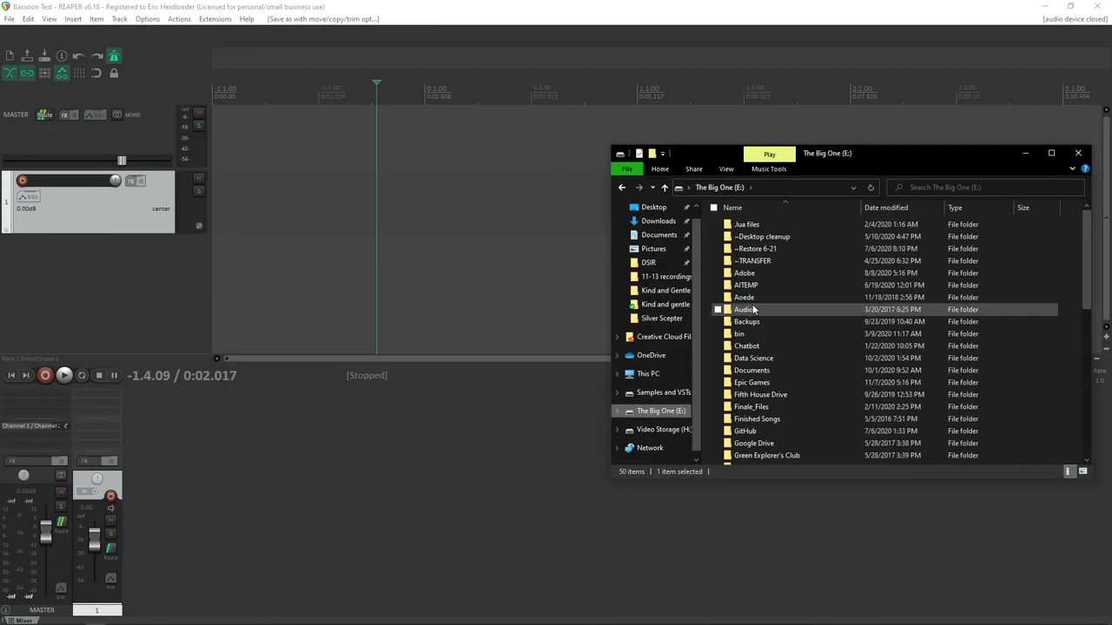
pyautogui.click(769, 237)
pyautogui.rightClick(768, 236)
pyautogui.moveTo(706, 408)
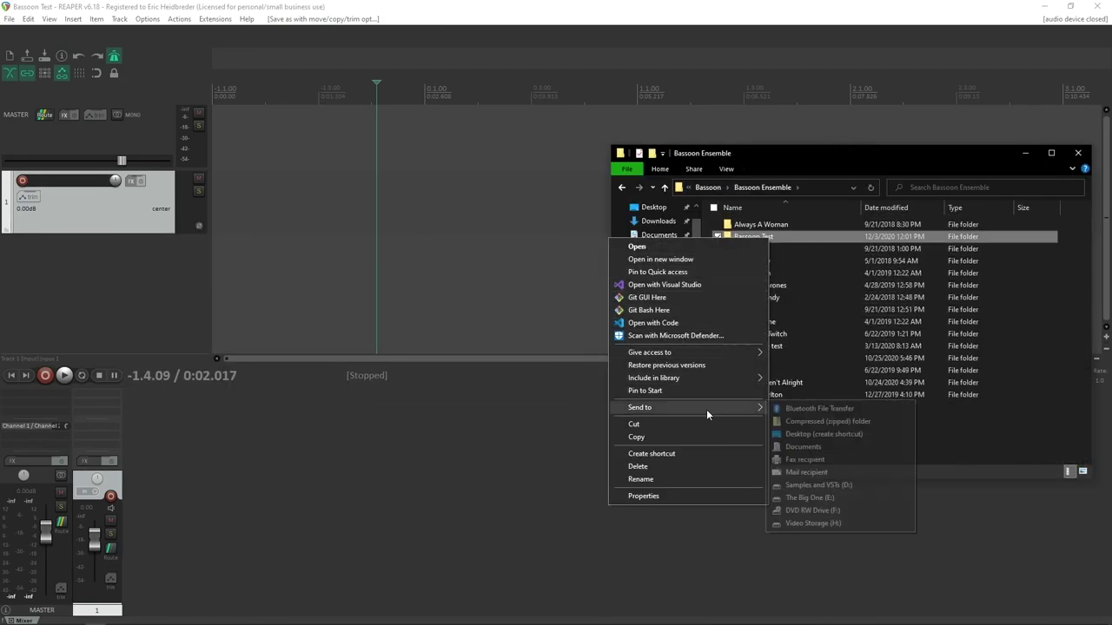
pyautogui.click(799, 421)
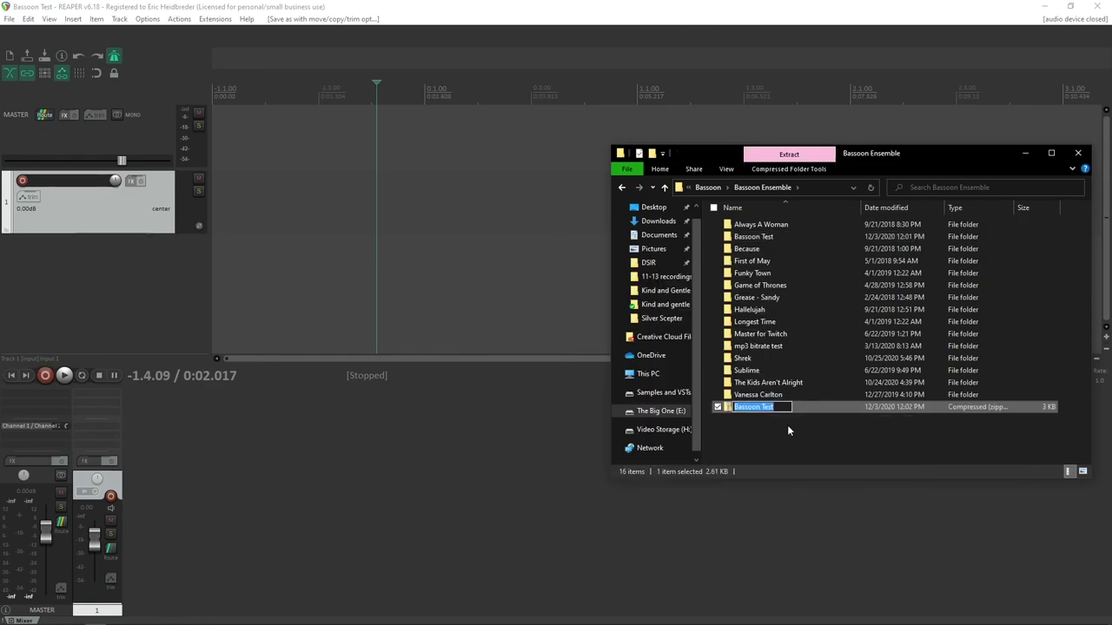
pyautogui.press('Return')
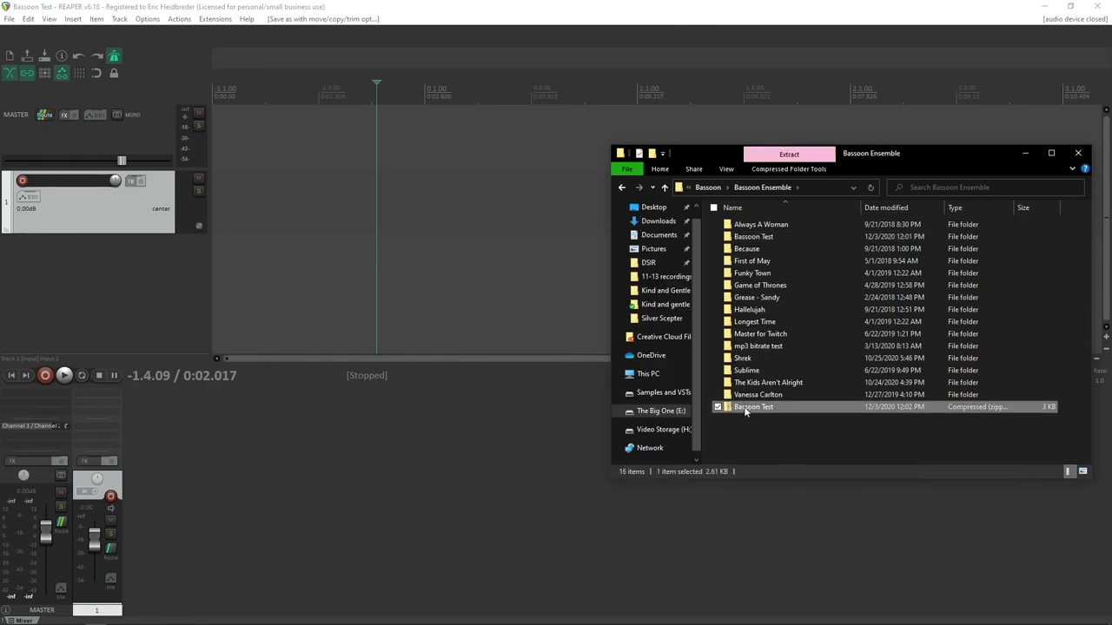
# Open the Bassoon Test zip to verify it contains Audio Files, REAPER_BACKUPS and the project file
pyautogui.doubleClick(745, 407)
pyautogui.doubleClick(745, 225)
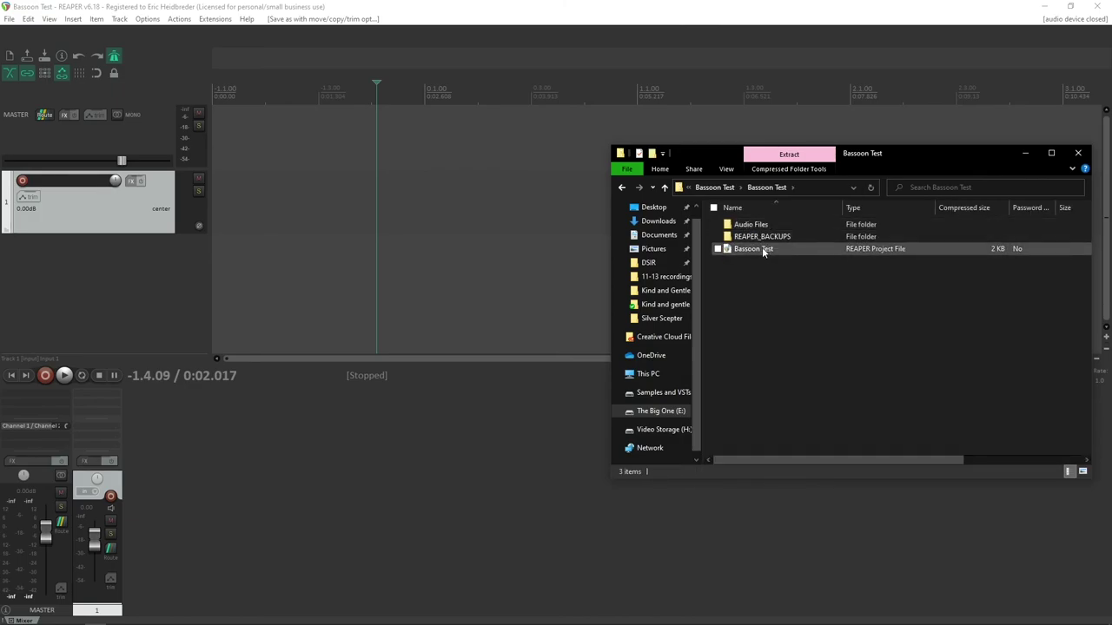
pyautogui.hotkey('alt', 'Left')
pyautogui.hotkey('alt', 'F4')
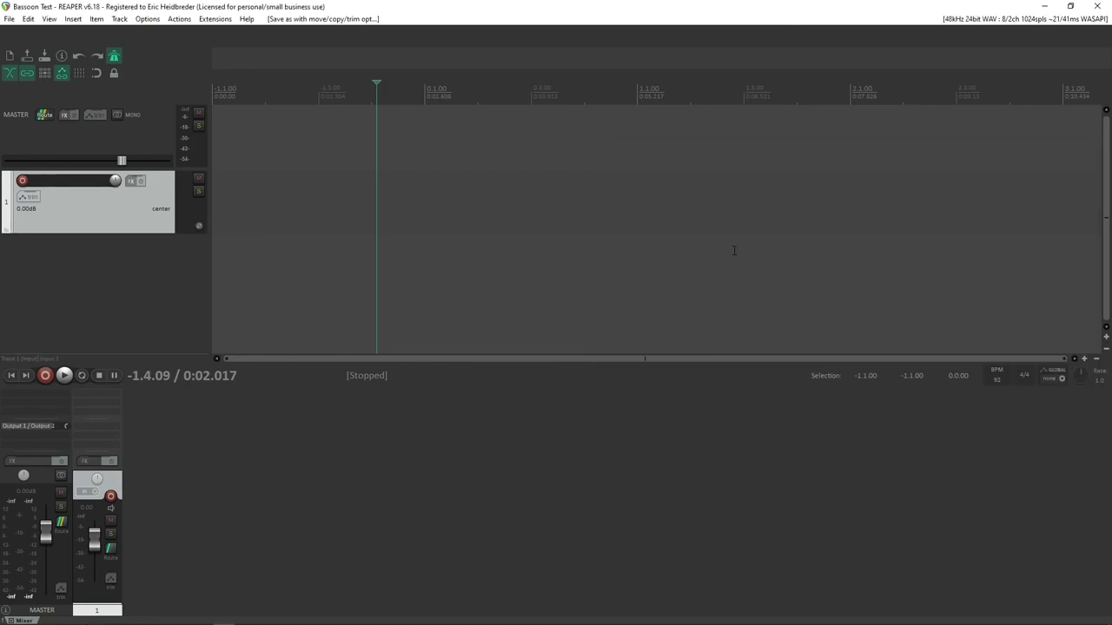